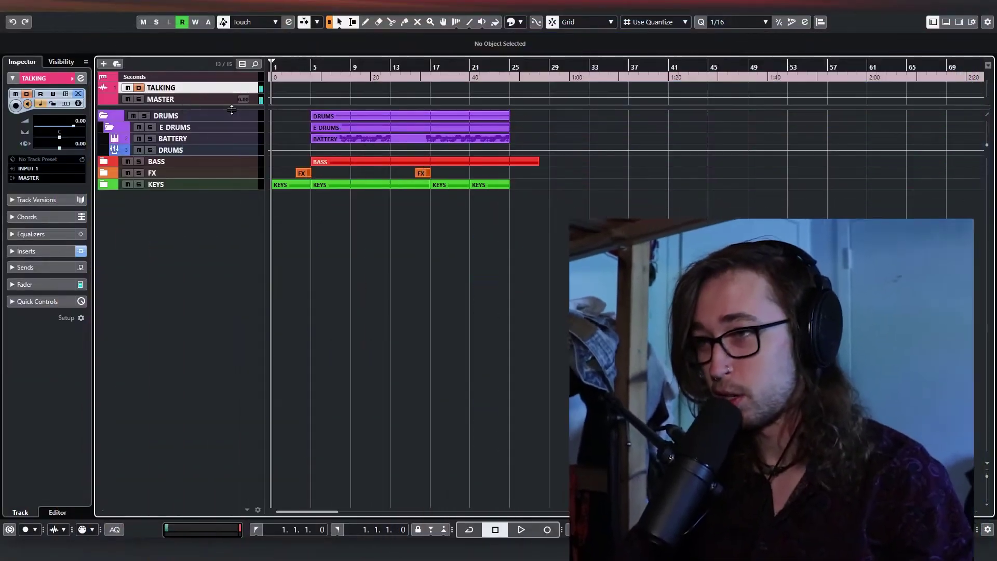
Expand the BASS, FX and KEYS folders to show their tracks, and select the 808 track.
left_click(103, 161)
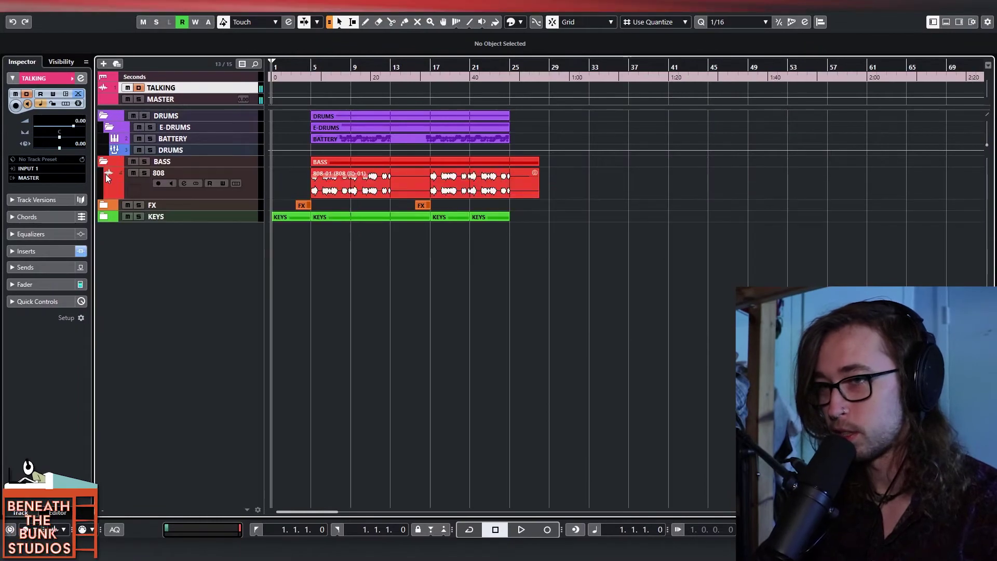
left_click(103, 205)
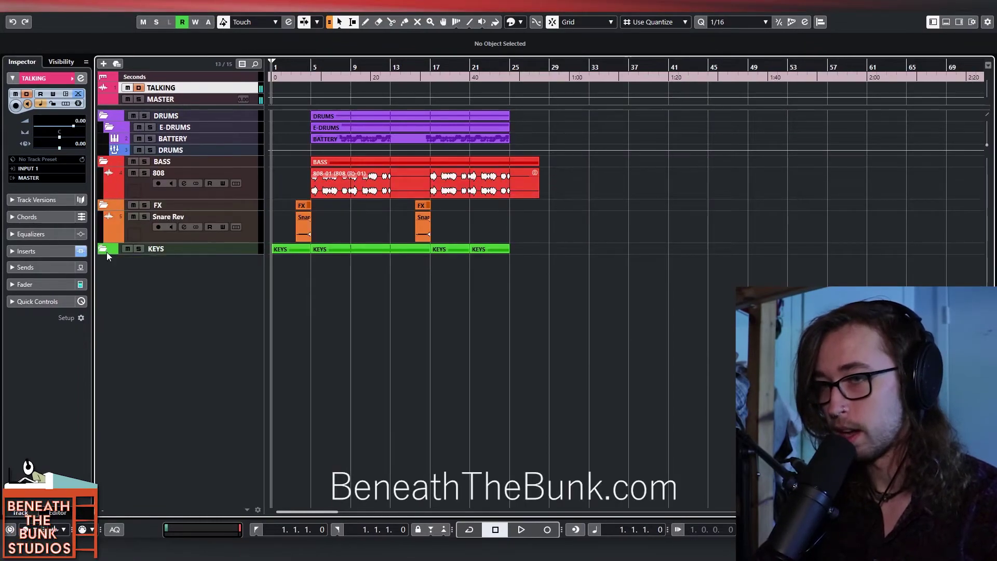
left_click(104, 248)
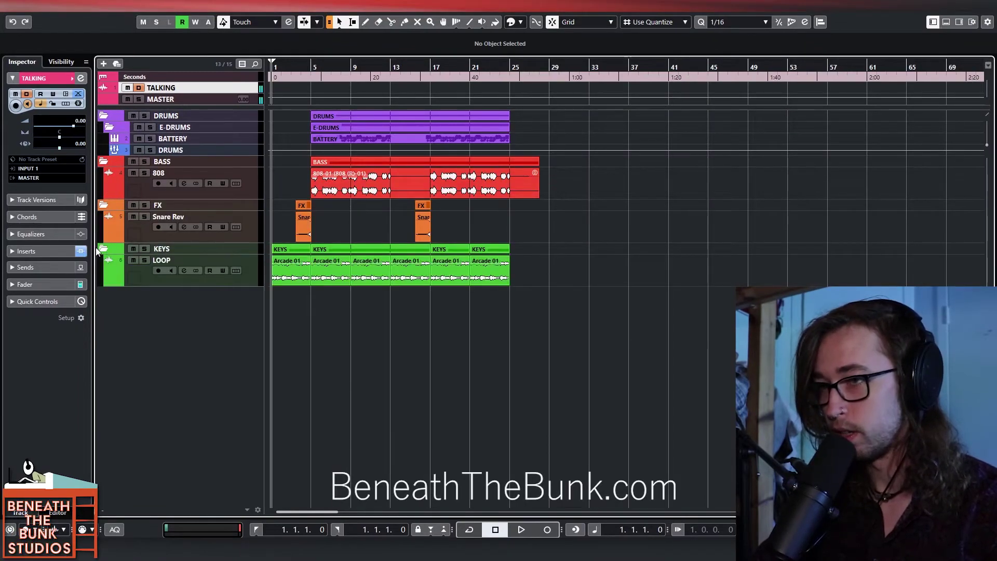
left_click(250, 274)
left_click(254, 196)
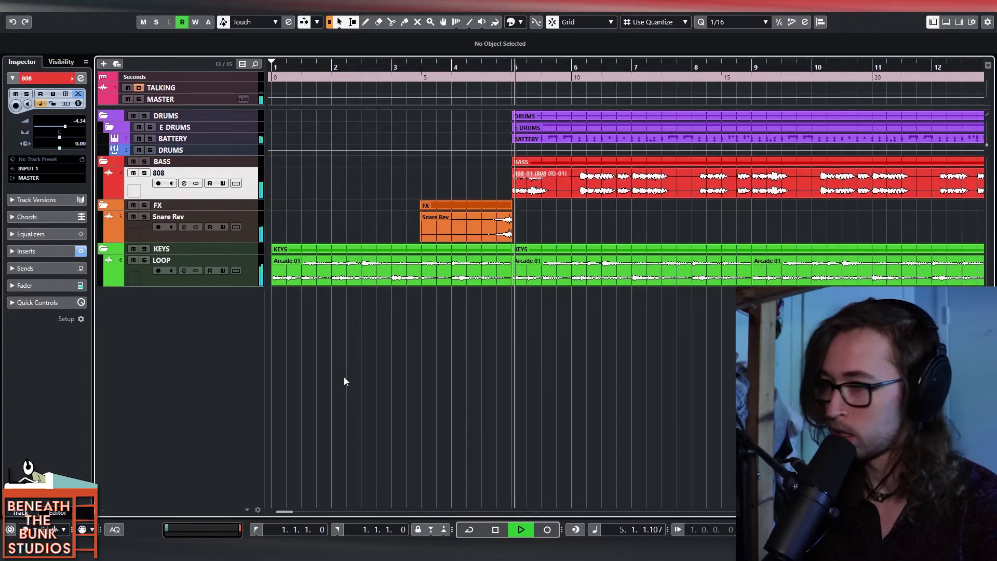
Listen to the arrangement with more bars in view, stop playback, and place the cursor just before bar 5.
key("g")
key("g")
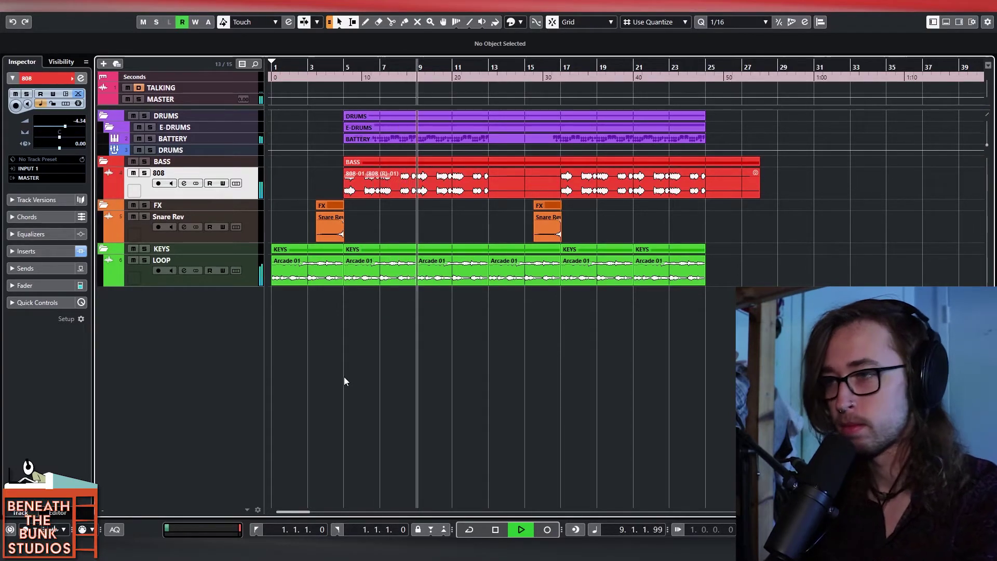
key("space")
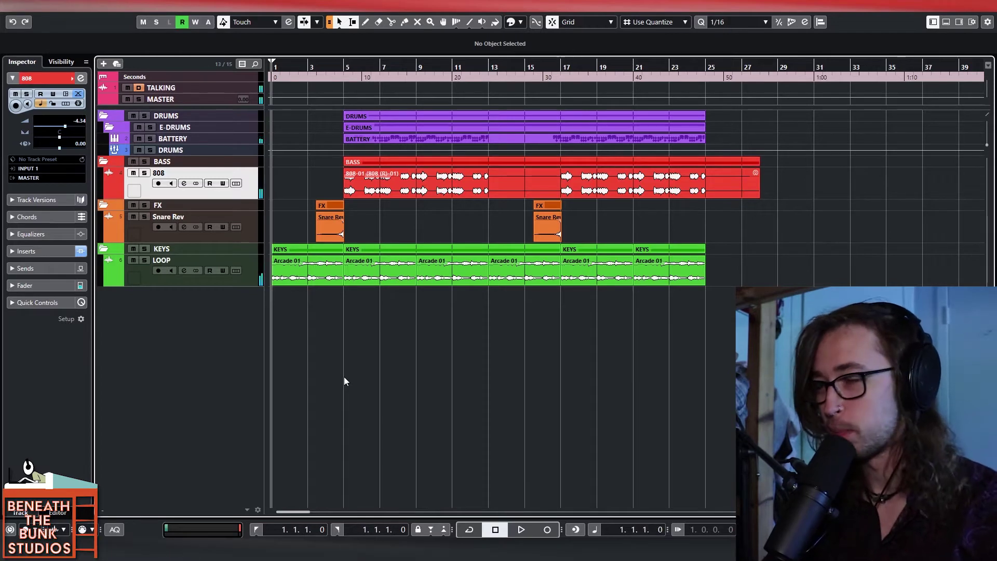
left_click(342, 342)
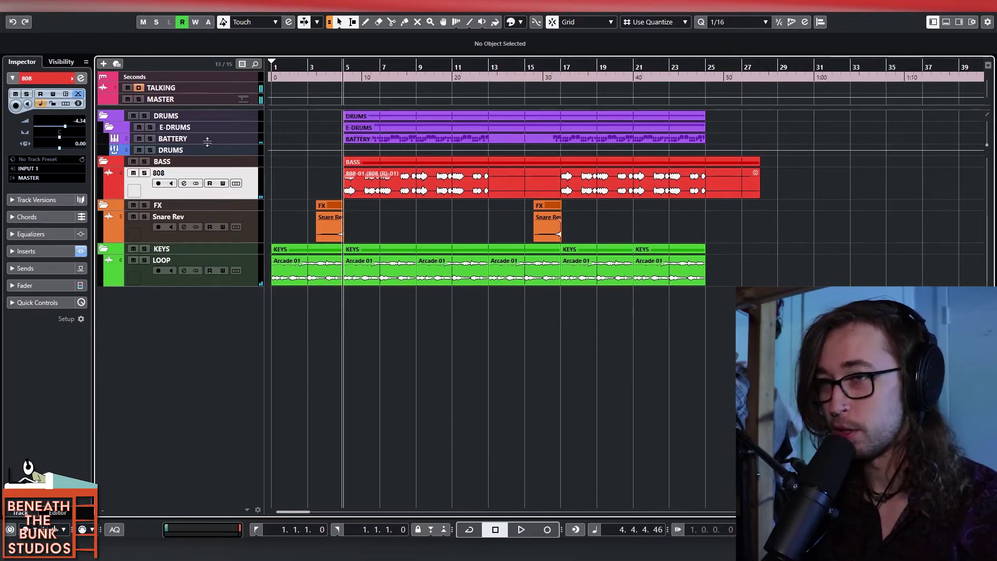
Enlarge the BATTERY track and look over its drum part in the drum editor, returning to the project.
left_click_drag(241, 143, 241, 175)
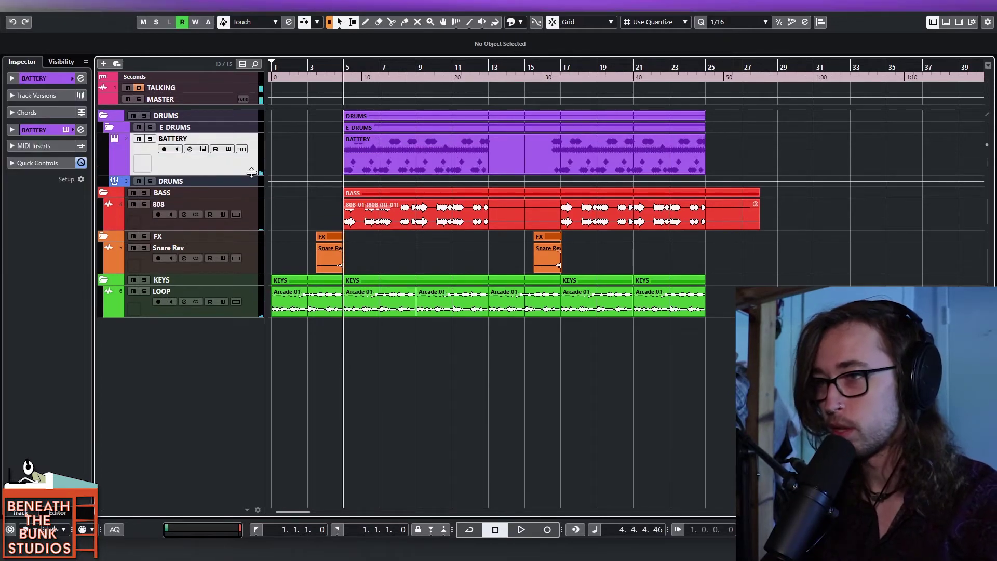
double_click(384, 163)
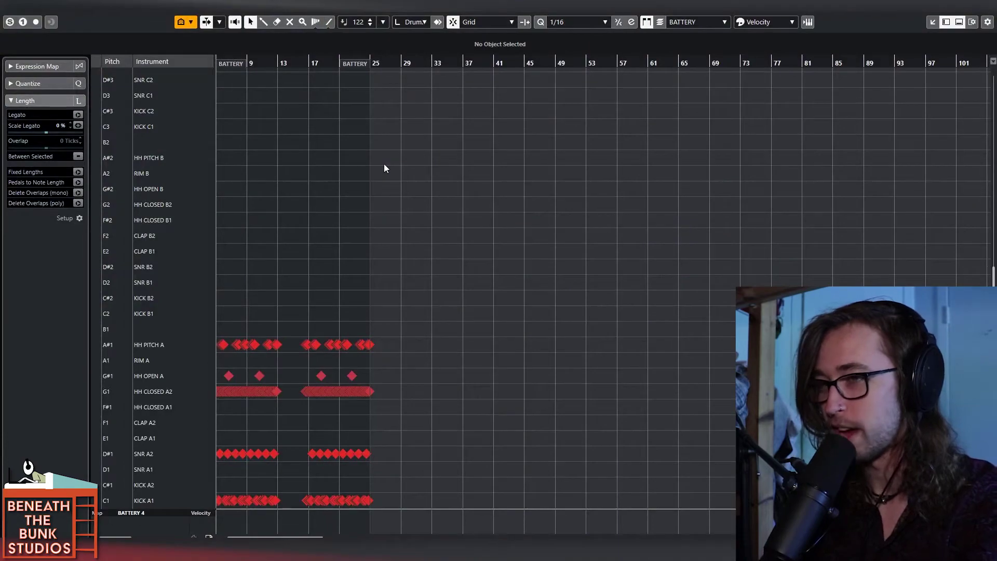
key("Return")
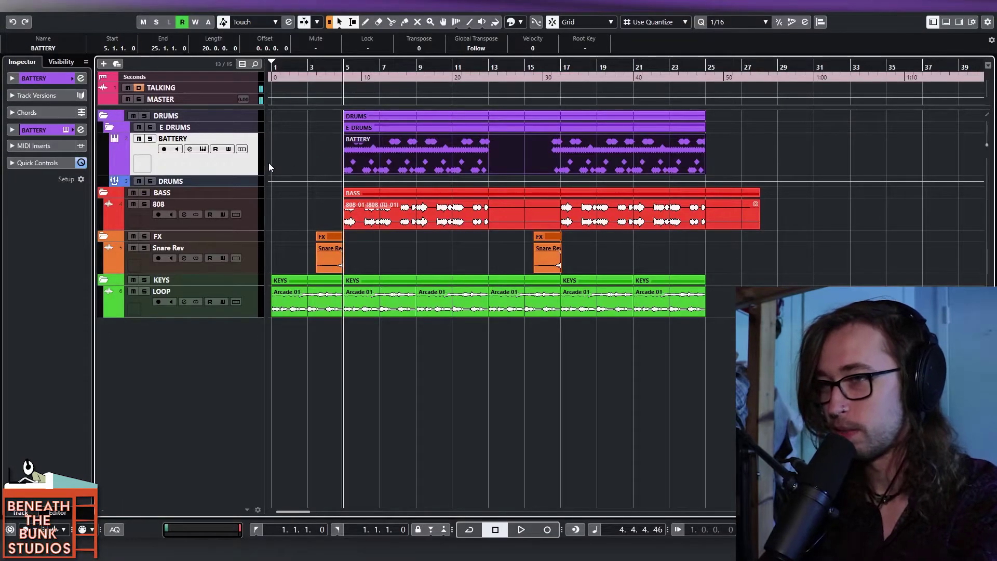
Open the BATTERY instrument and audition the kick samples in columns 1 and 2, rows A to D.
key("e")
left_click_drag(411, 61, 444, 63)
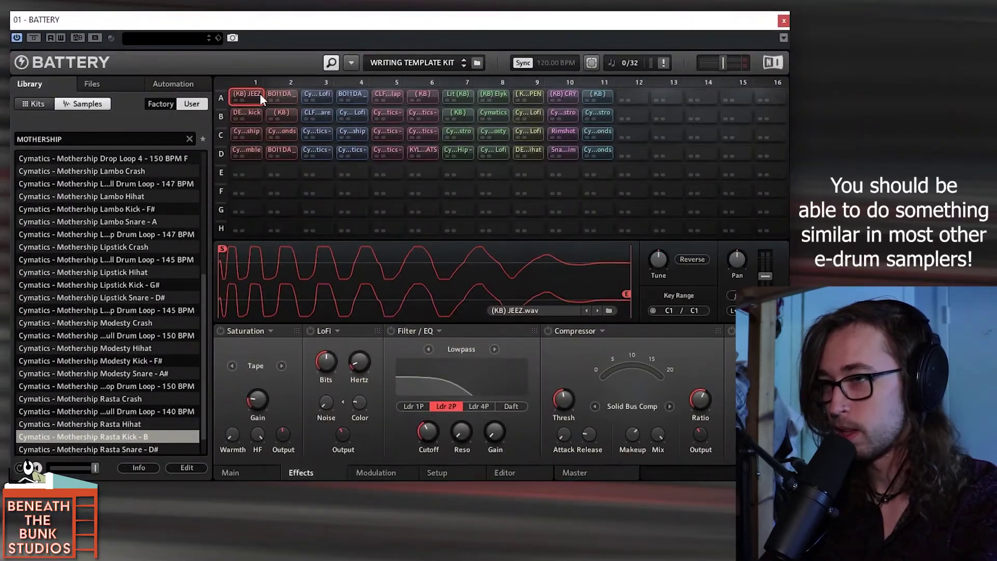
left_click(282, 97)
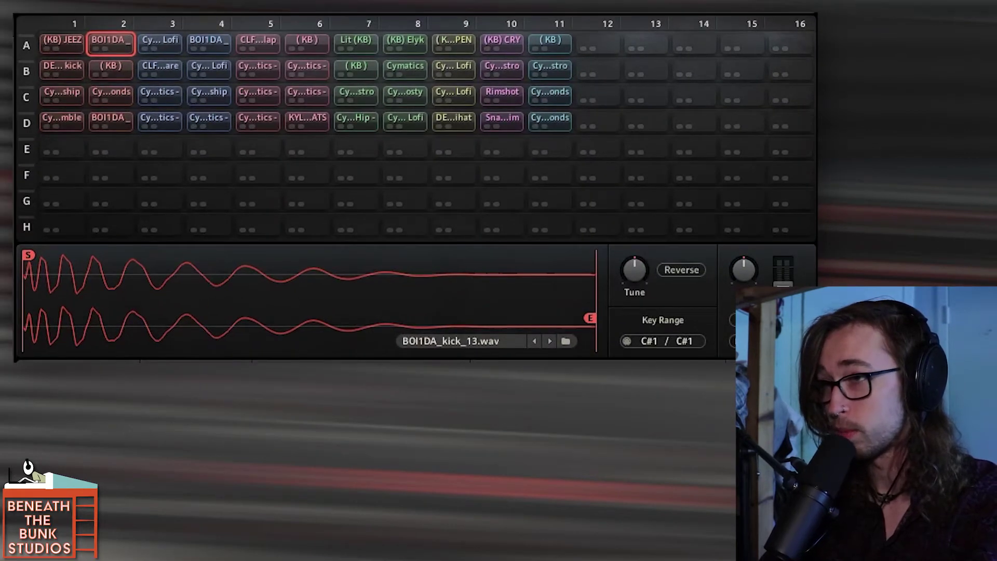
left_click(66, 35)
left_click(113, 39)
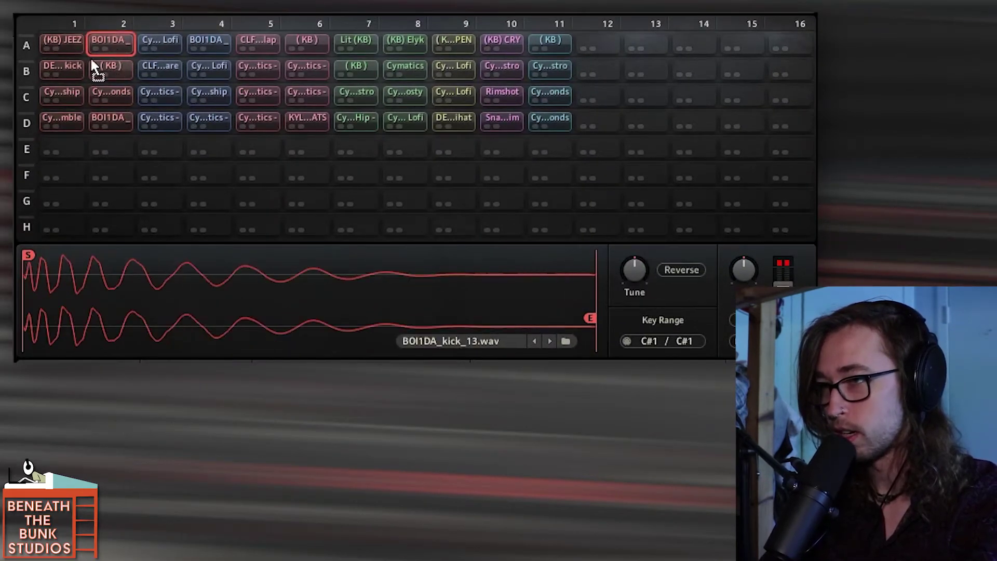
left_click(72, 71)
left_click(71, 95)
left_click(120, 97)
left_click(129, 120)
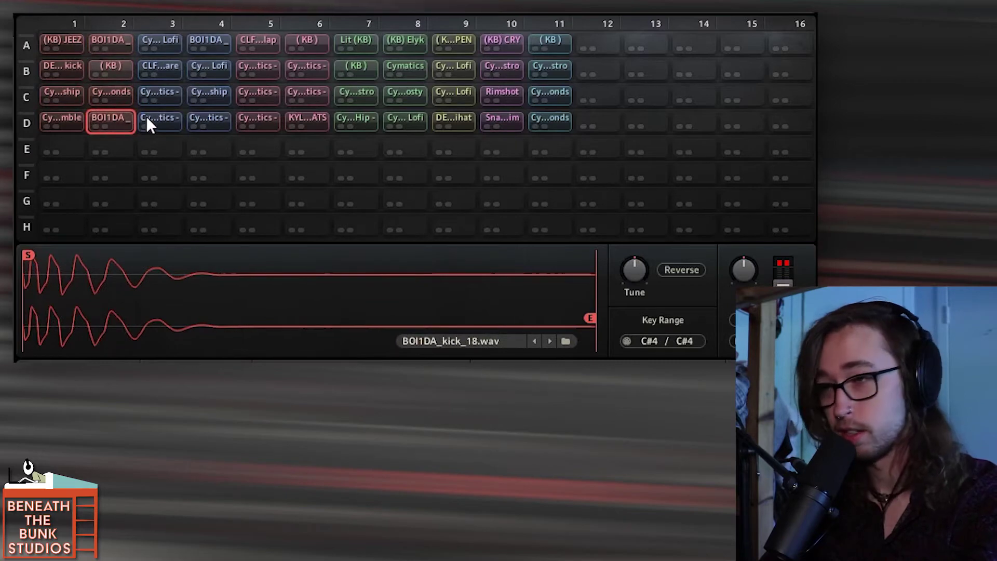
Audition the snare samples in columns 3 and 4 of the drum kit.
left_click(169, 117)
left_click(207, 95)
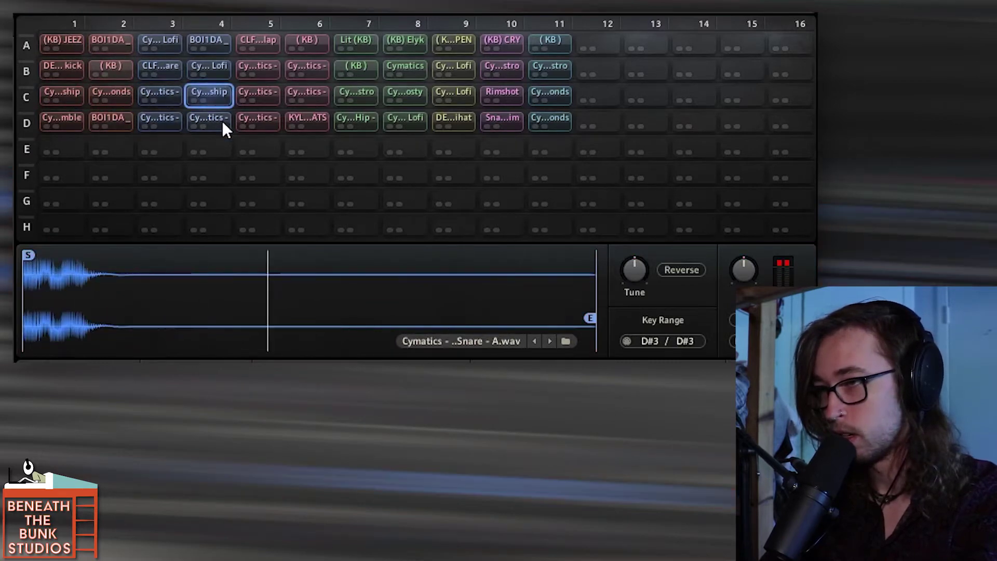
left_click(185, 62)
left_click(175, 64)
left_click(168, 38)
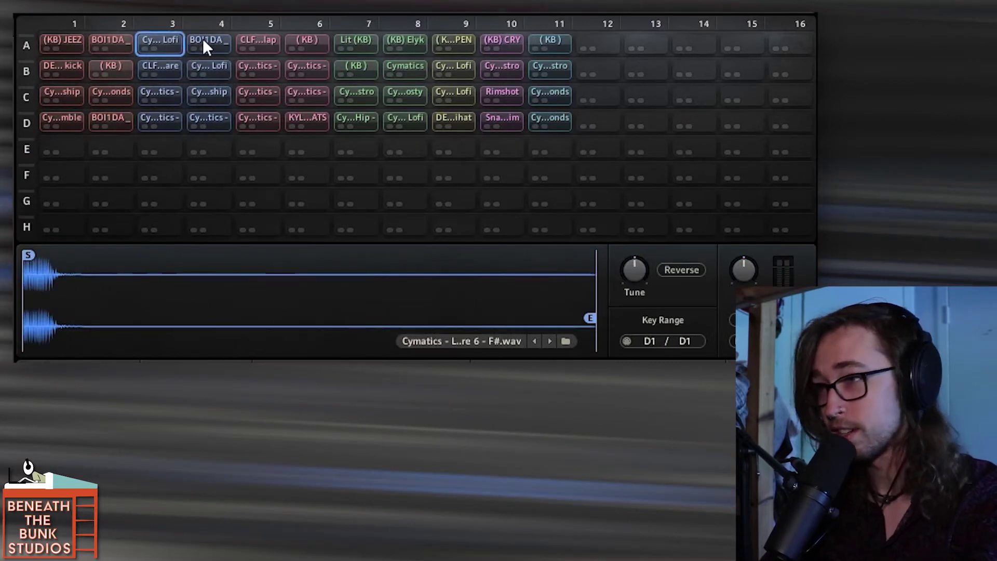
Audition the clap samples in columns 5 and 6 of the drum kit.
left_click(267, 38)
left_click(304, 40)
left_click(313, 65)
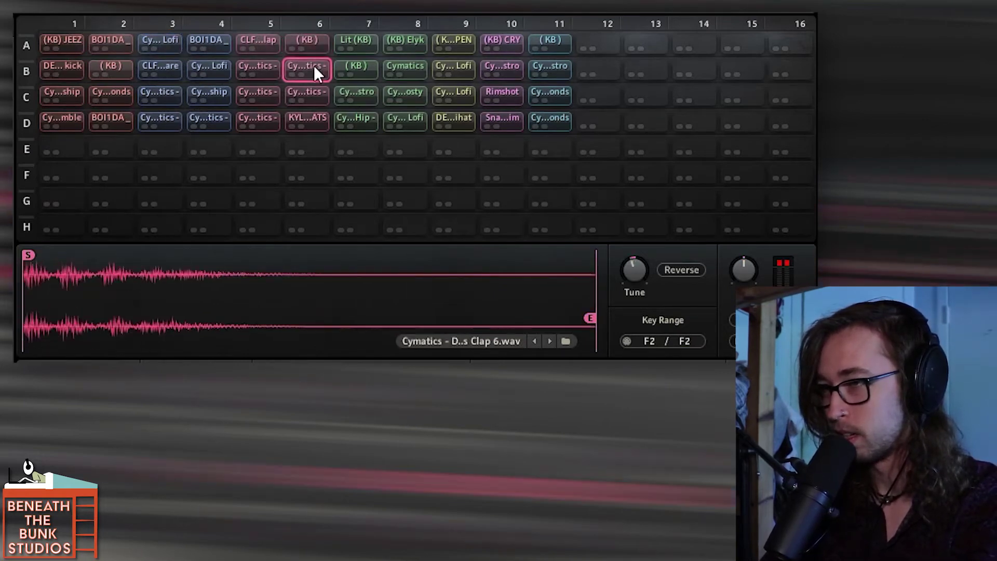
left_click(268, 69)
left_click(314, 93)
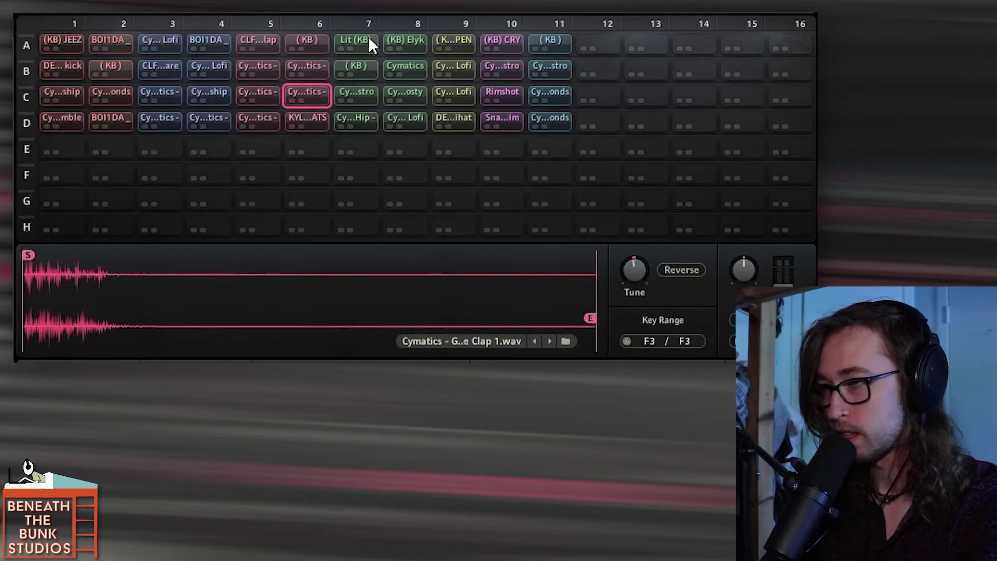
Audition the closed hi-hat samples in columns 7 and 8 and the open hats in column 9.
left_click(420, 42)
left_click(400, 65)
left_click(373, 68)
left_click(404, 94)
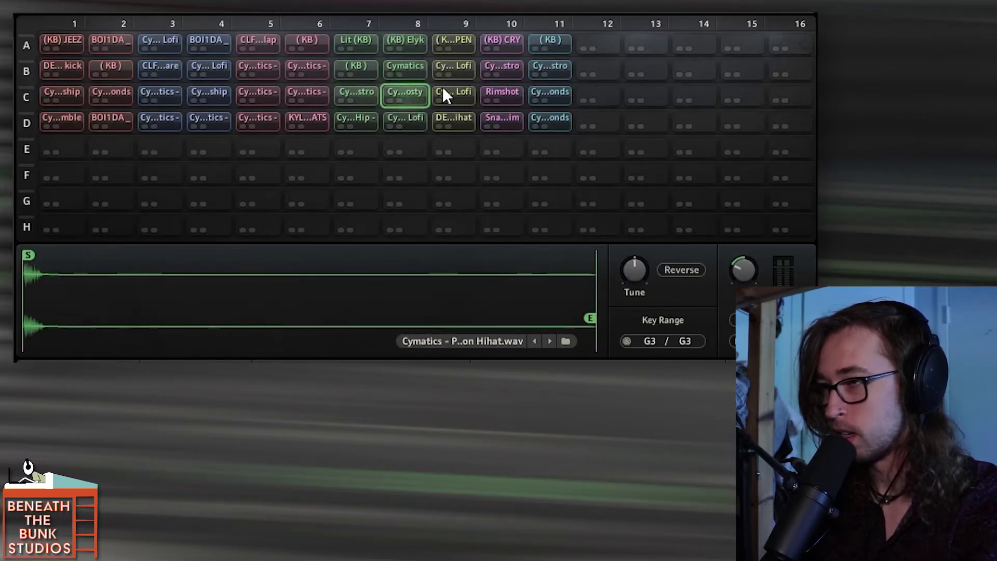
left_click(465, 93)
left_click(464, 67)
left_click(465, 39)
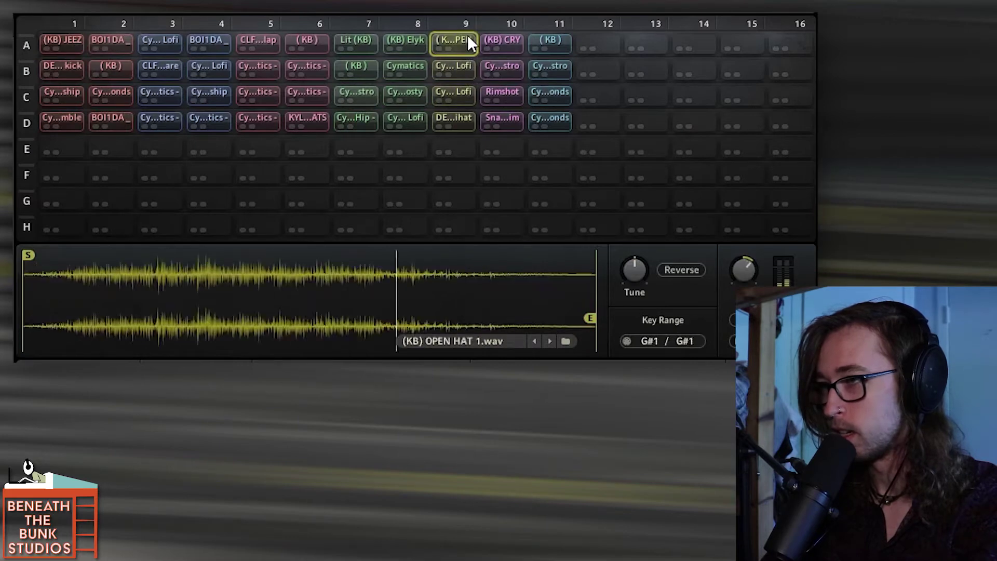
Audition the rim samples in column 10, going from row A to row D.
left_click(513, 38)
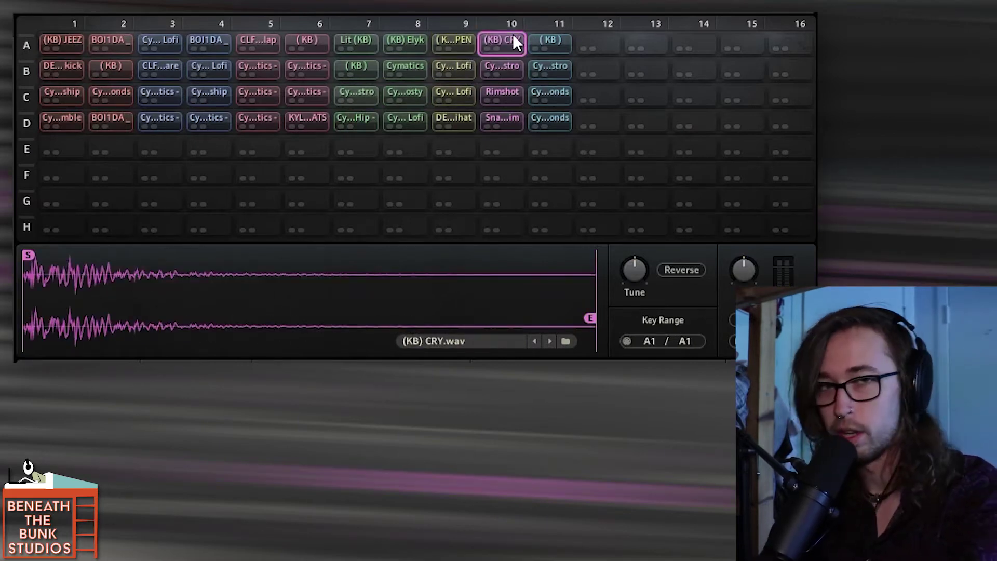
left_click(515, 64)
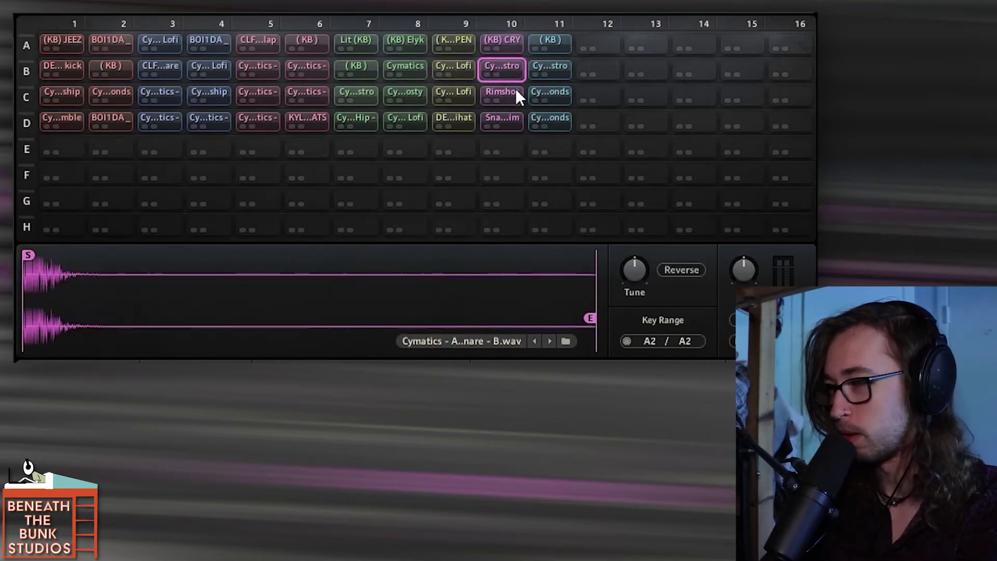
left_click(516, 89)
left_click(517, 121)
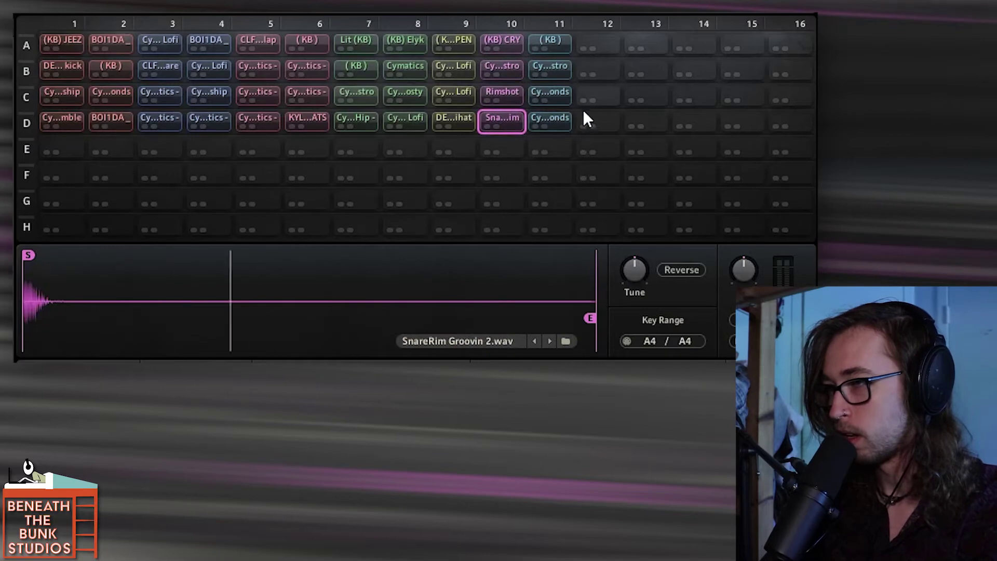
Audition the pitched hi-hat samples in column 11, going from row D up to row A.
left_click(558, 117)
left_click(559, 93)
left_click(561, 66)
left_click(562, 42)
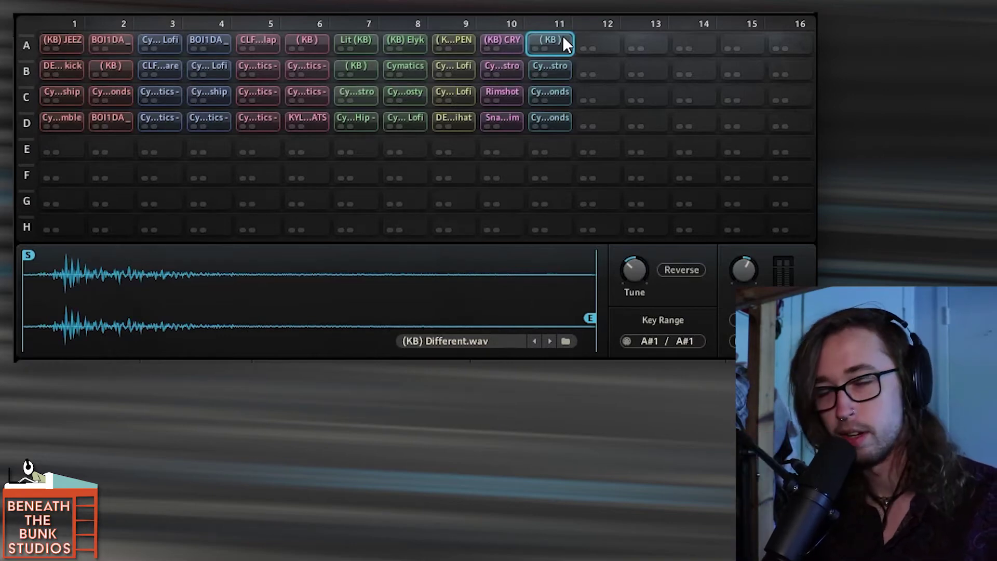
Check the key ranges assigned to the kick cells in columns 1 and 2, starting with cell A1.
left_click(70, 42)
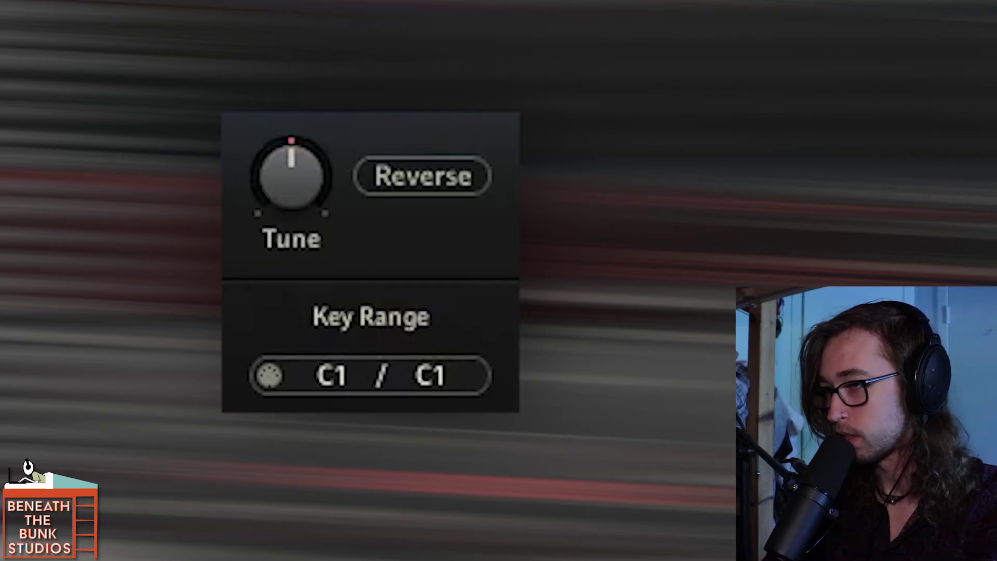
left_click(233, 8)
left_click(234, 8)
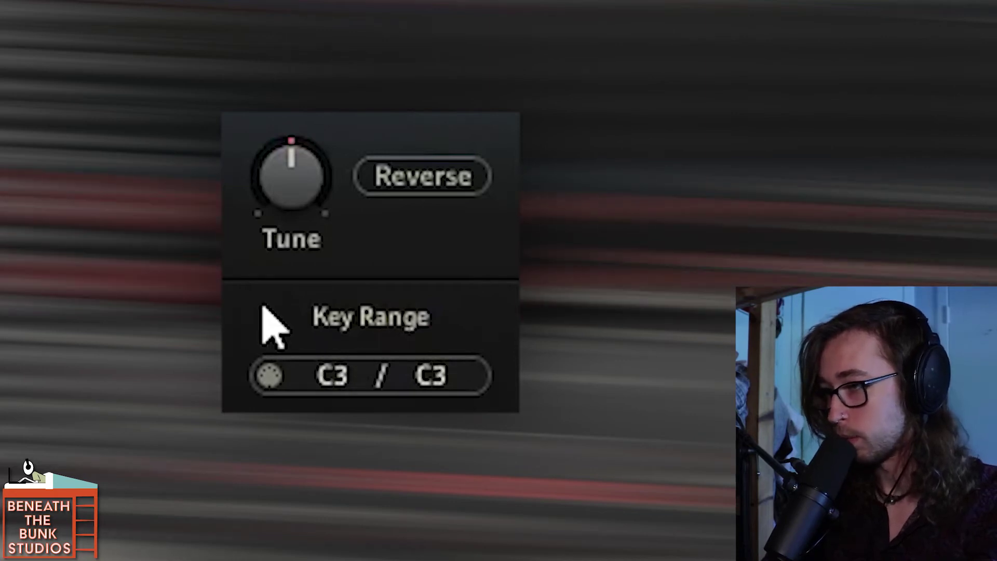
left_click(233, 6)
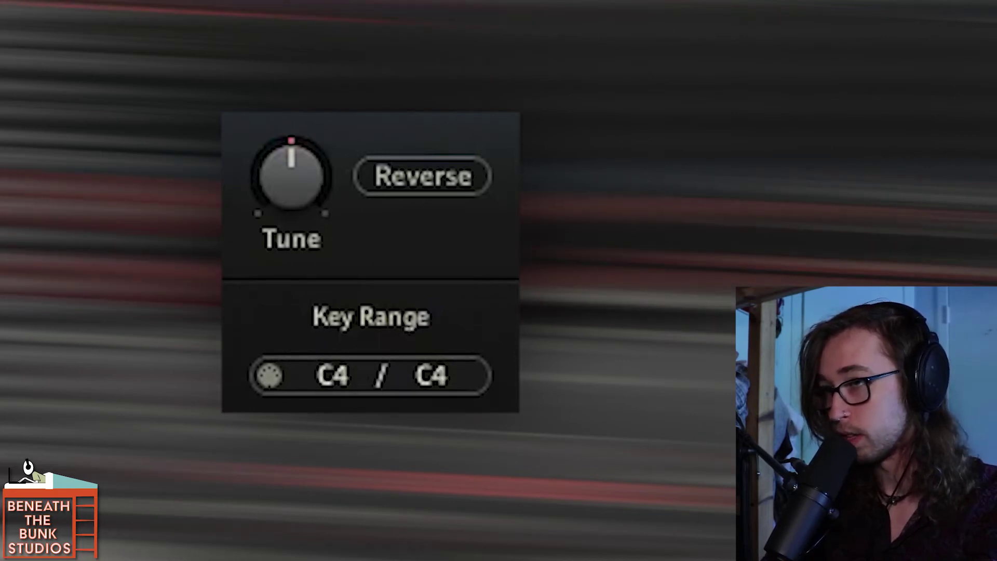
left_click(234, 7)
left_click(333, 8)
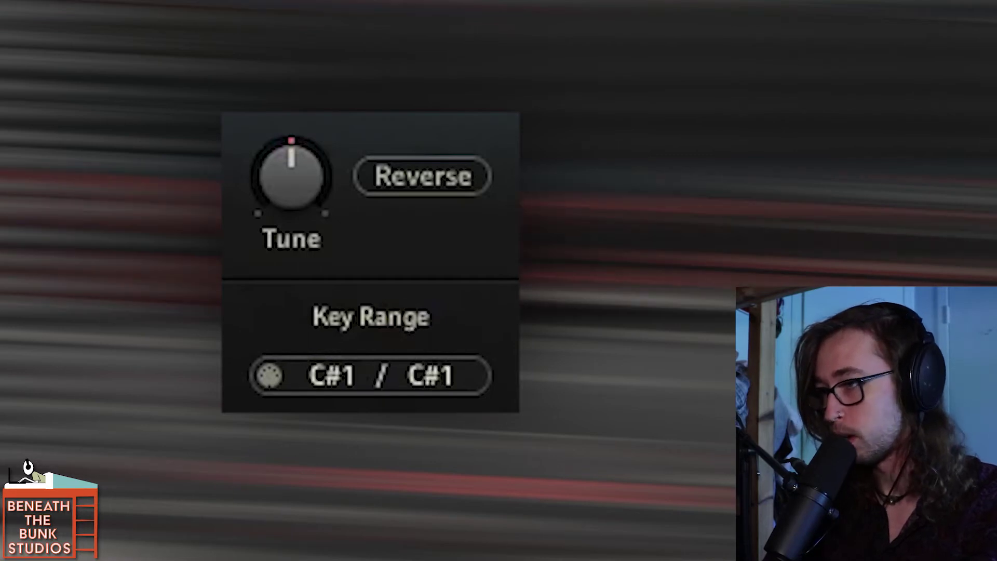
left_click(333, 32)
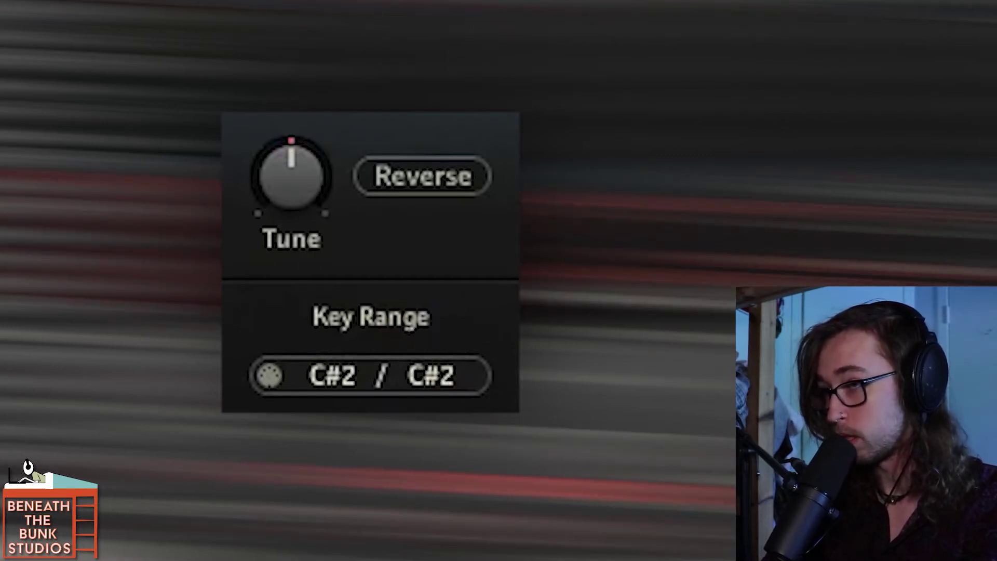
left_click(187, 9)
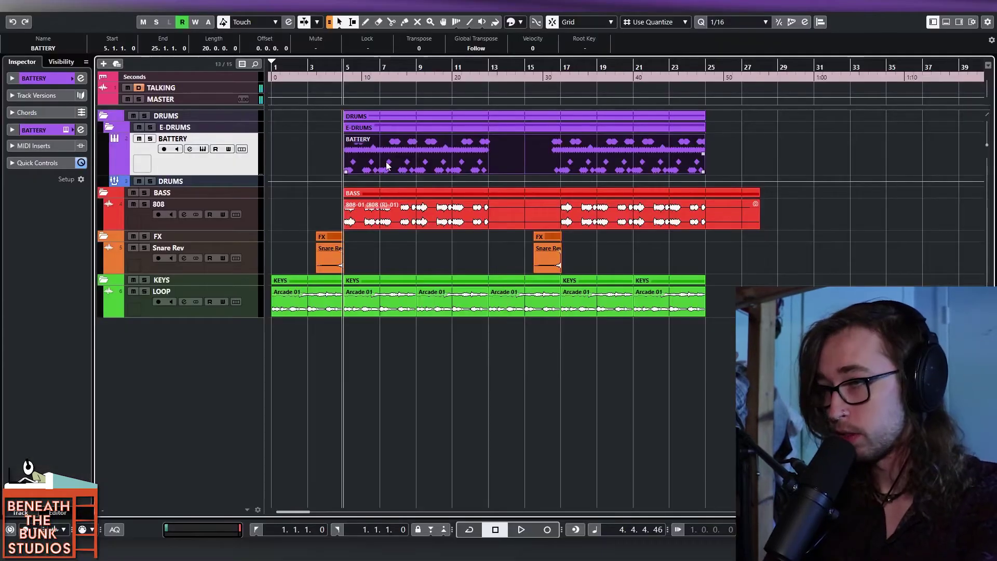
Open the BATTERY part in the drum editor and bring its named kick, snare and hi-hat lanes into view.
double_click(387, 166)
scroll(309, 227, "down", 8)
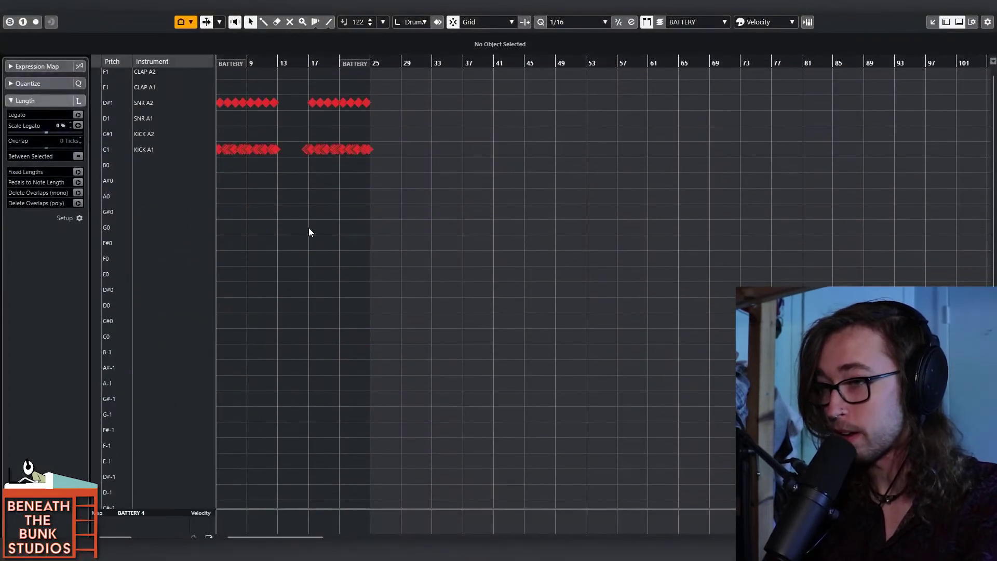
scroll(309, 227, "up", 6)
scroll(308, 227, "up", 3)
scroll(308, 228, "left", 3)
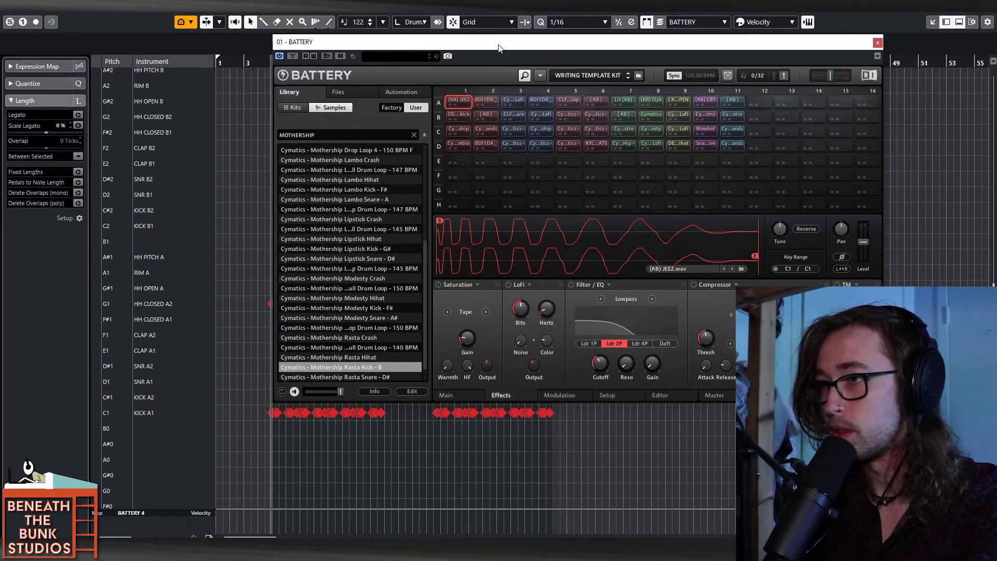
Move the BATTERY window clear of the lane names and select kick cells A1 and A2 to compare with the drum map.
left_click_drag(498, 43, 578, 33)
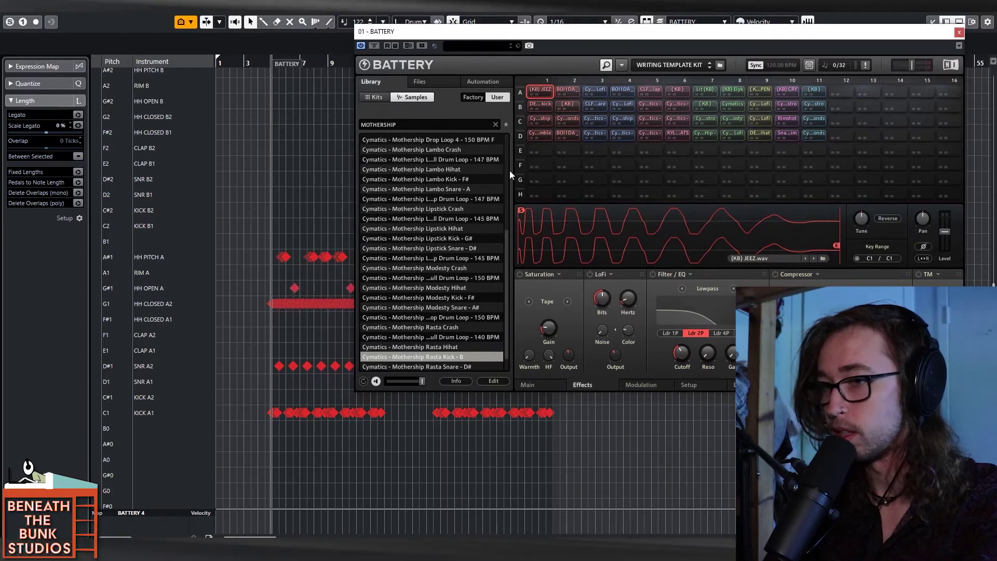
left_click(544, 91)
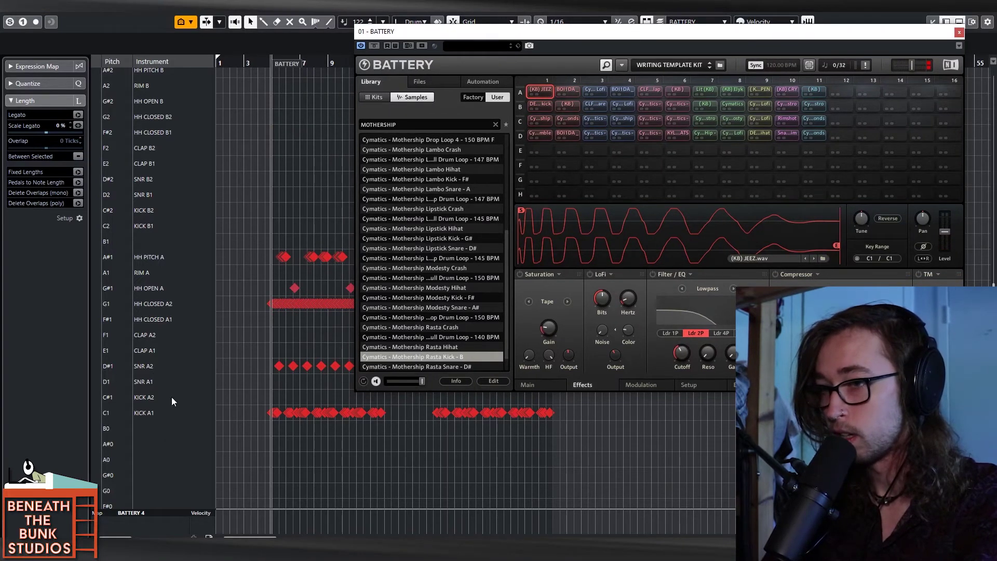
left_click(575, 89)
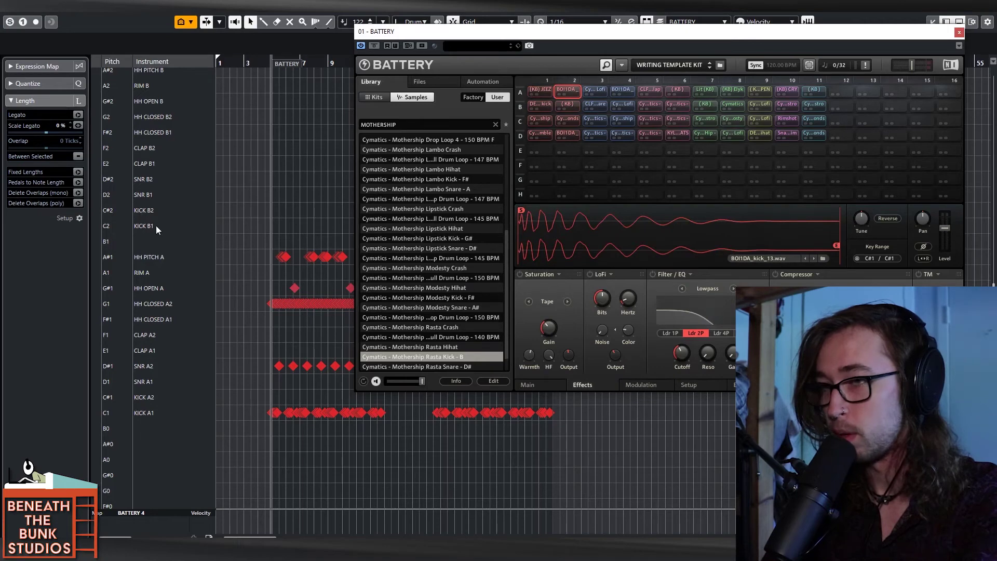
Check the key ranges of kick cells B1 and B2 against the drum map, and close the BATTERY window.
left_click(548, 104)
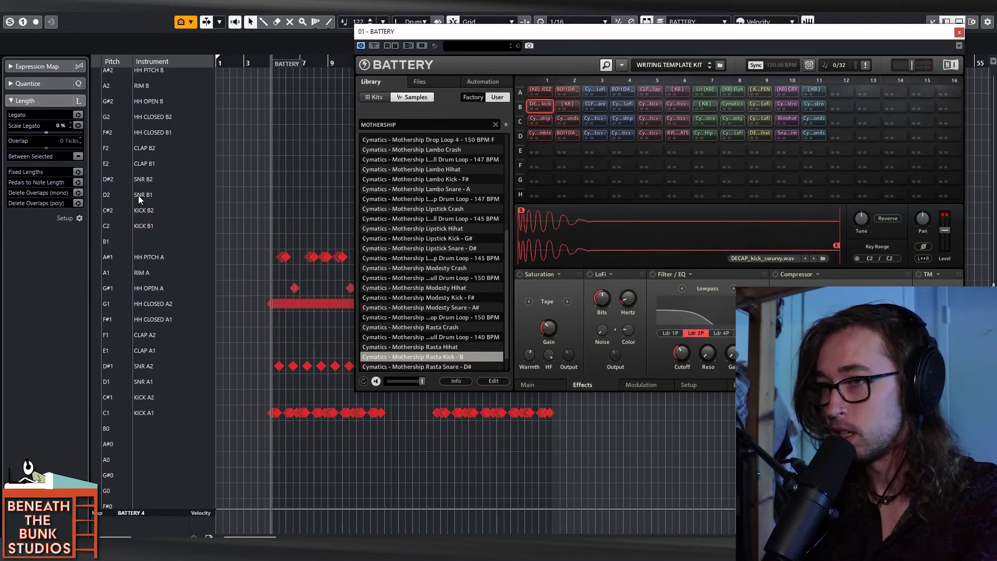
left_click(569, 104)
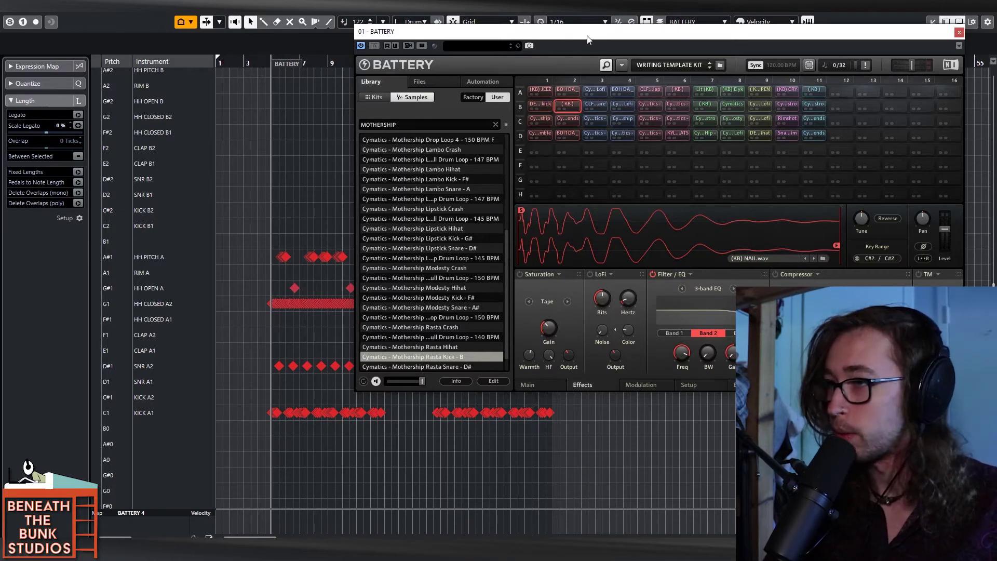
left_click_drag(587, 38, 526, 45)
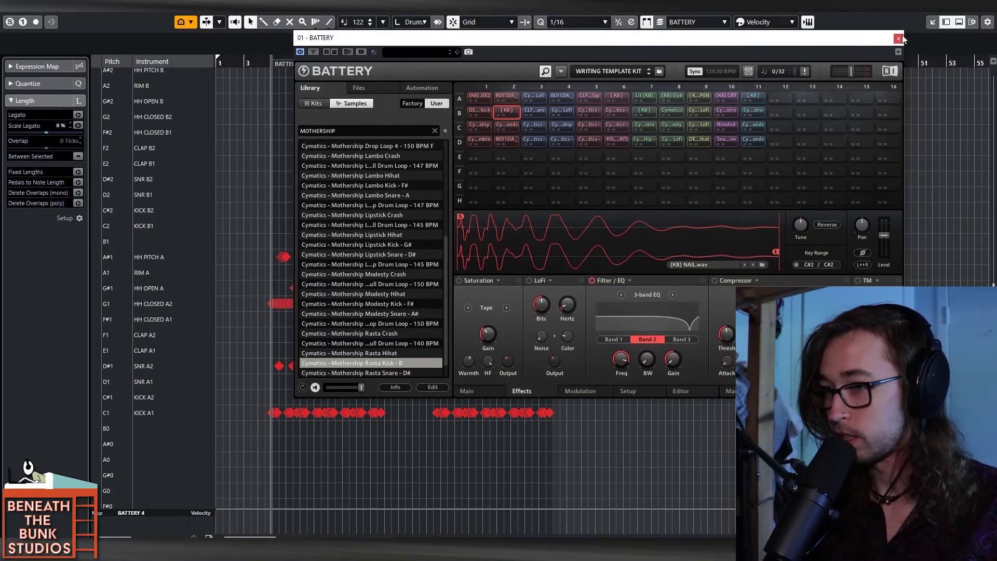
left_click(902, 36)
Reopen the BATTERY part in the drum editor and play back a short passage of the drum pattern.
key("h")
key("h")
key("h")
key("h")
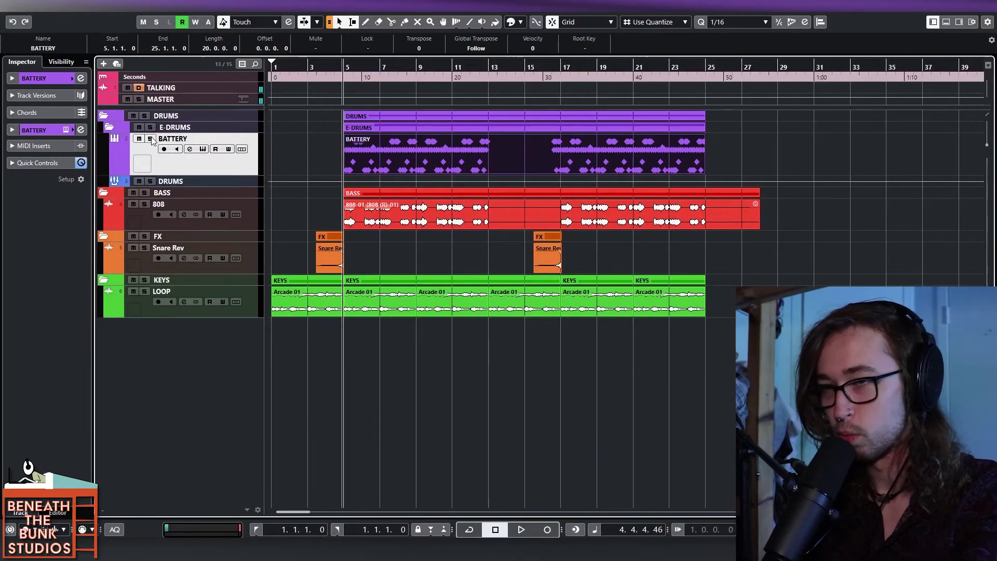
left_click(151, 139)
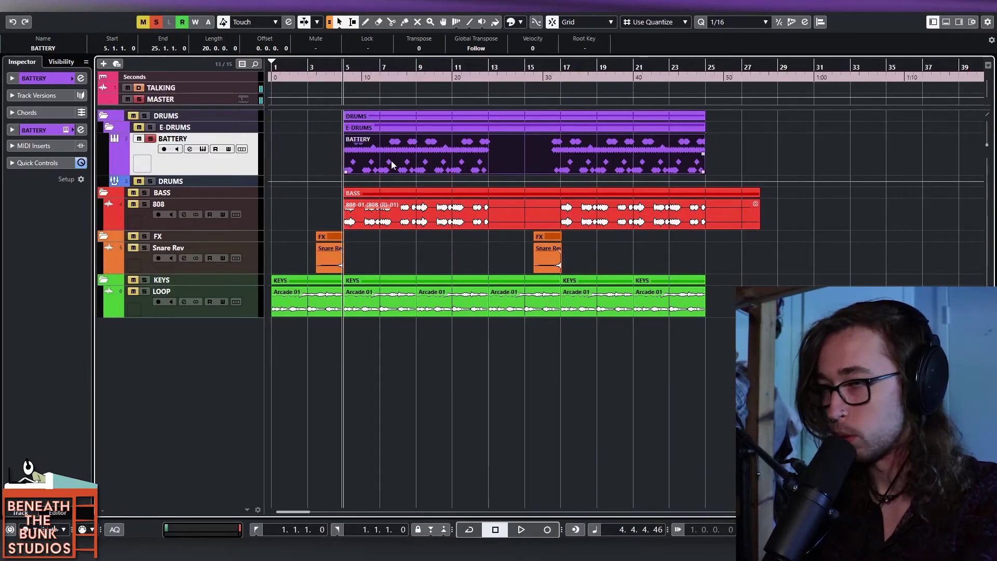
double_click(391, 161)
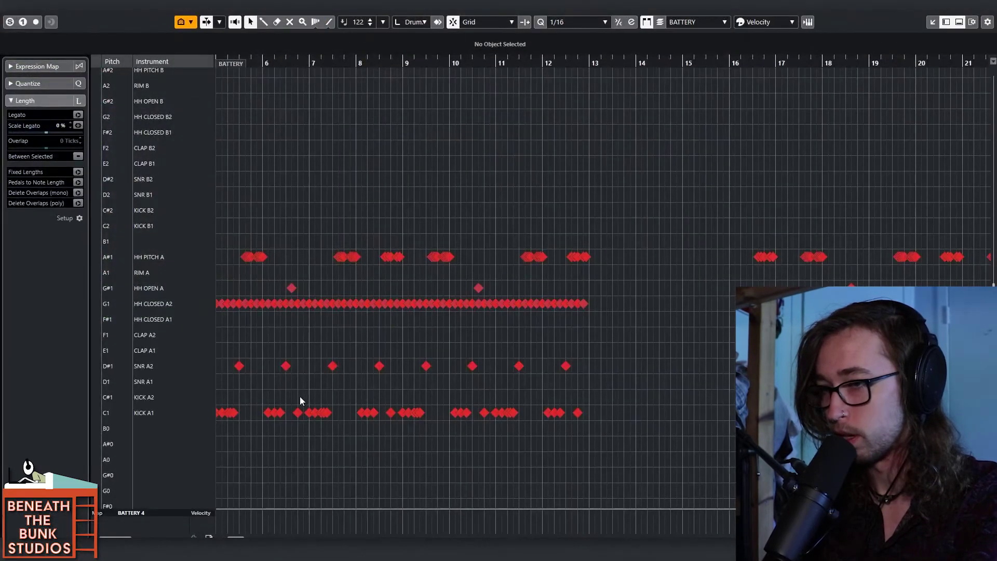
key("space")
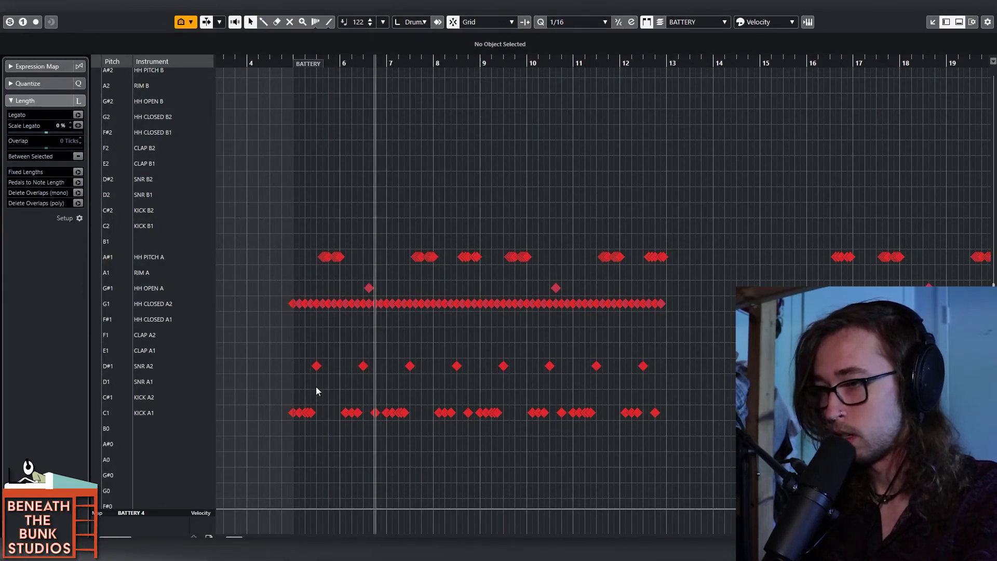
key("space")
scroll(315, 386, "down", 3)
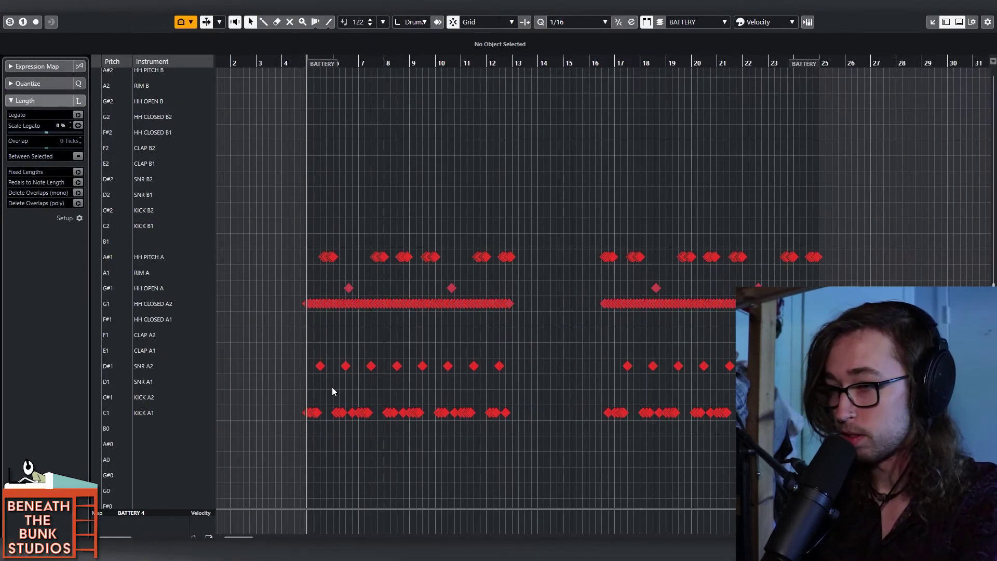
Select all the KICK A1 notes across the whole BATTERY part in the drum editor.
left_click_drag(305, 367, 248, 237)
left_click_drag(294, 403, 711, 410)
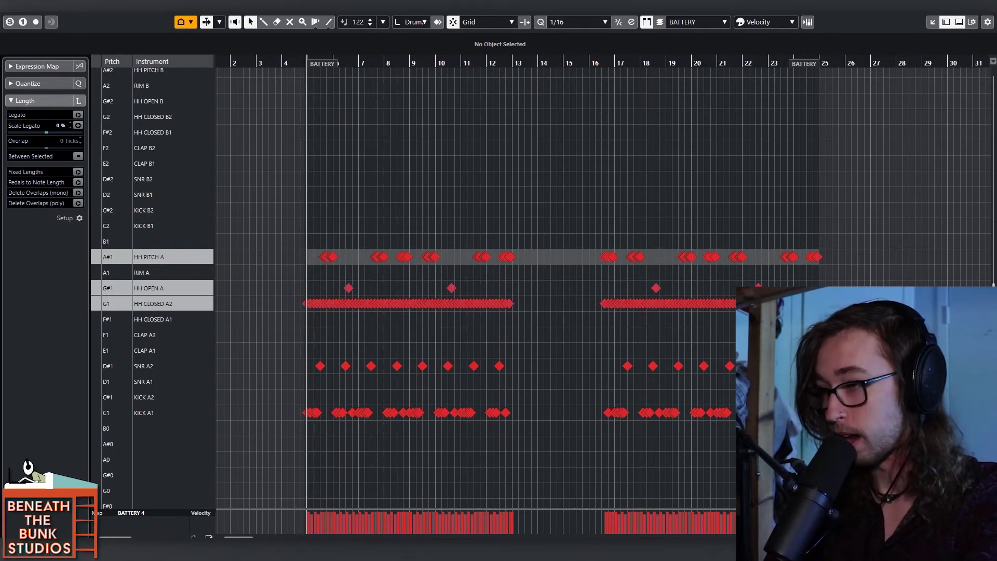
left_click_drag(830, 413, 248, 419)
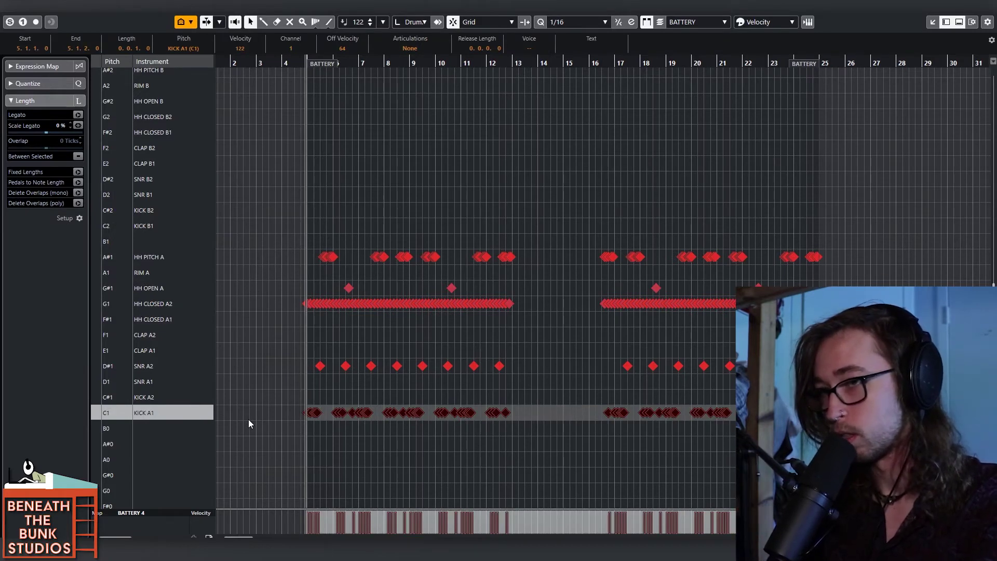
scroll(248, 419, "up", 10)
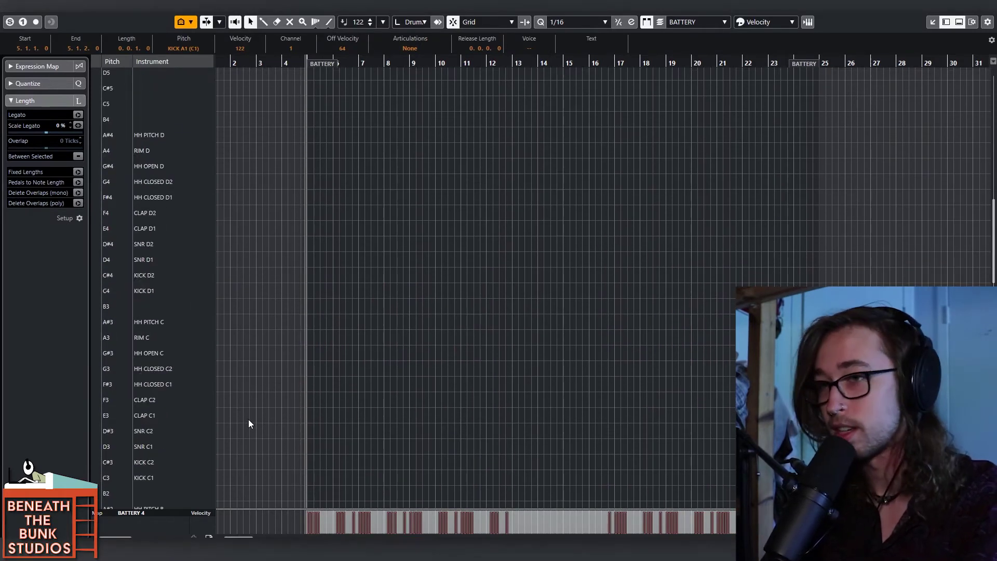
scroll(331, 382, "down", 10)
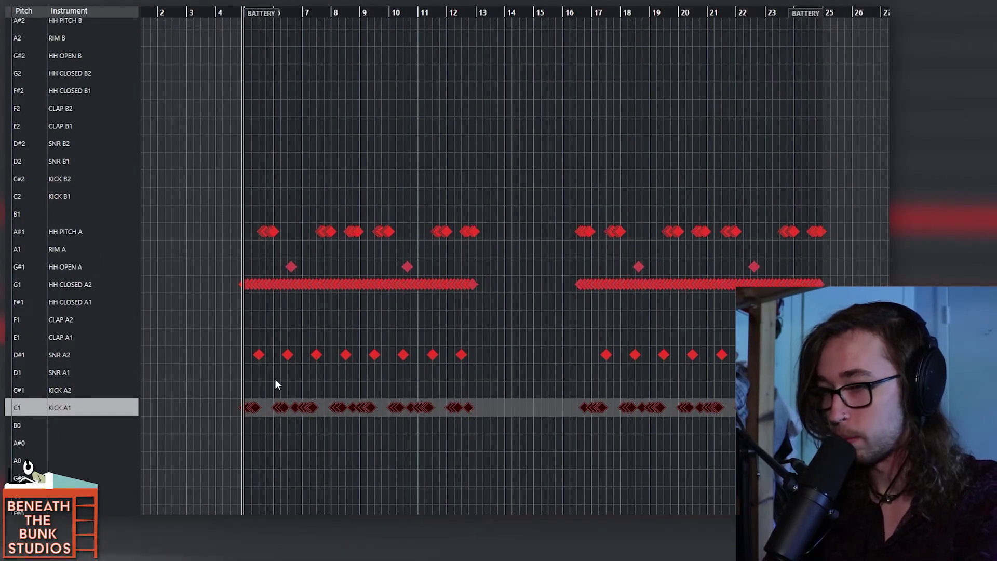
left_click_drag(225, 402, 737, 410)
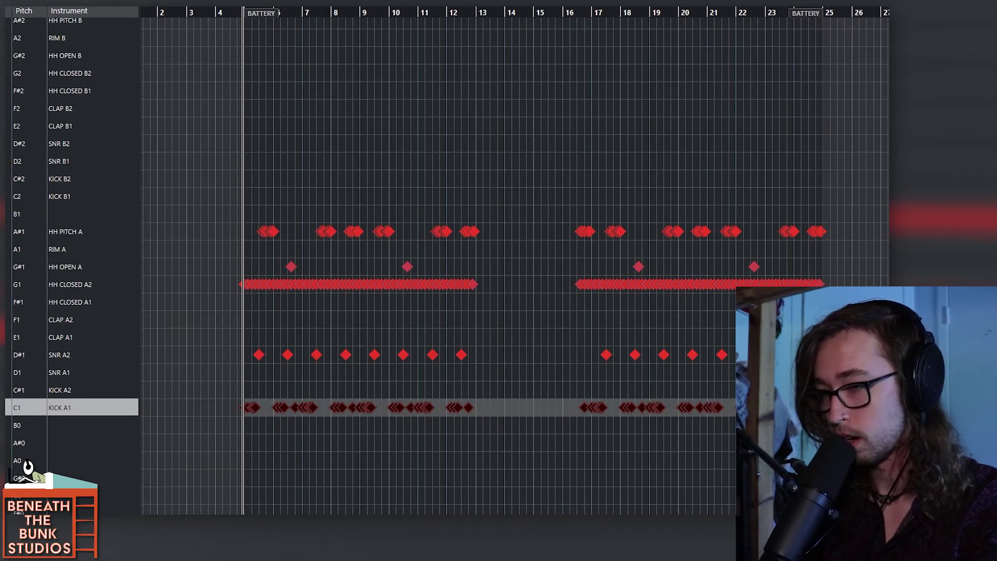
During playback, transpose the selected kick notes through KICK A2, B2, B1 and C1 to KICK D2 to compare the samples.
key("space")
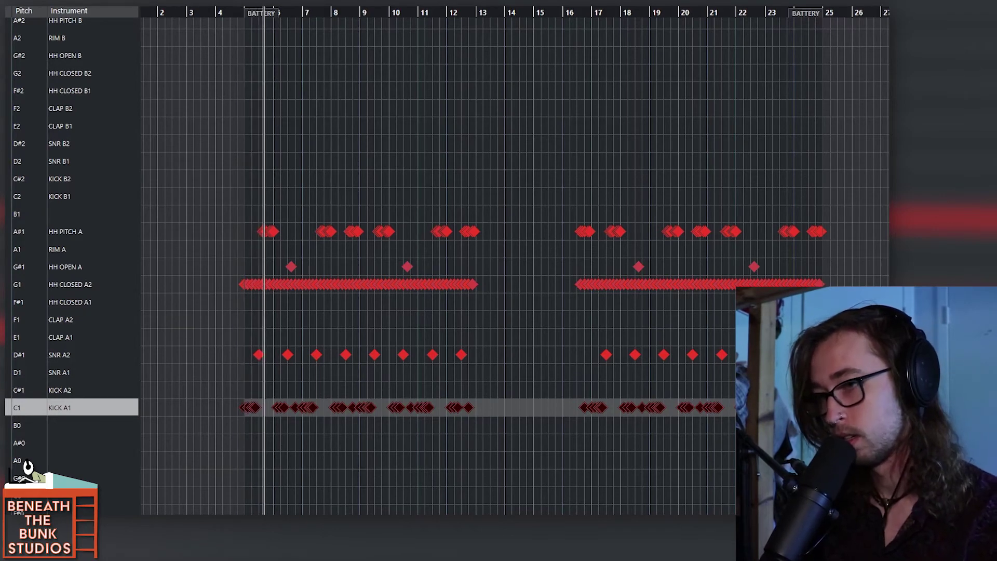
key("Up")
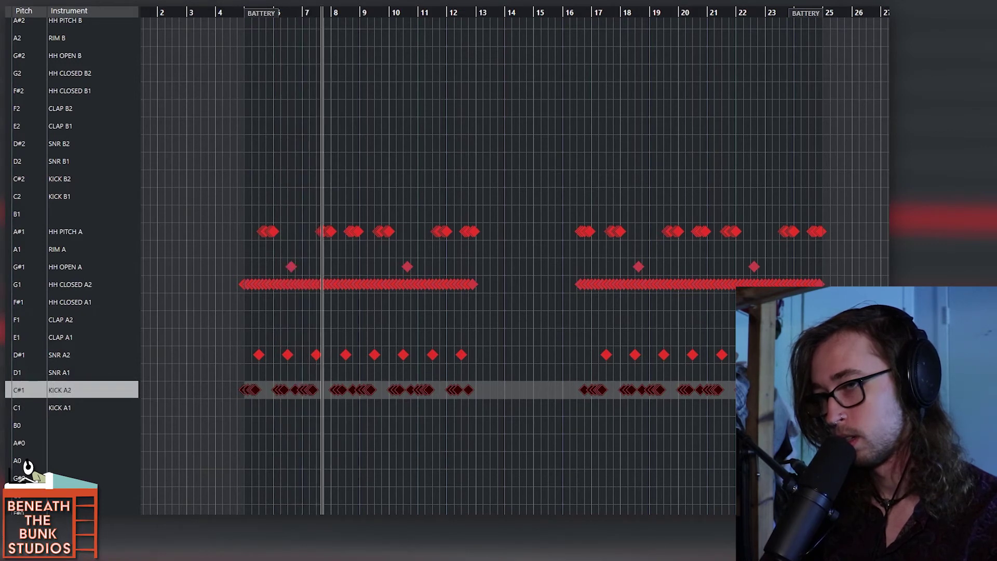
key("shift+Up")
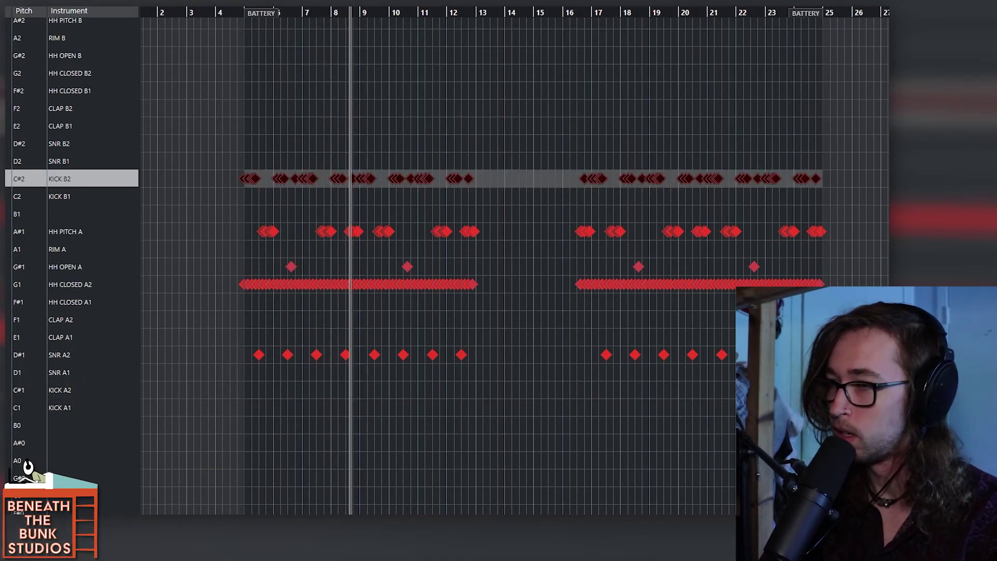
key("Down")
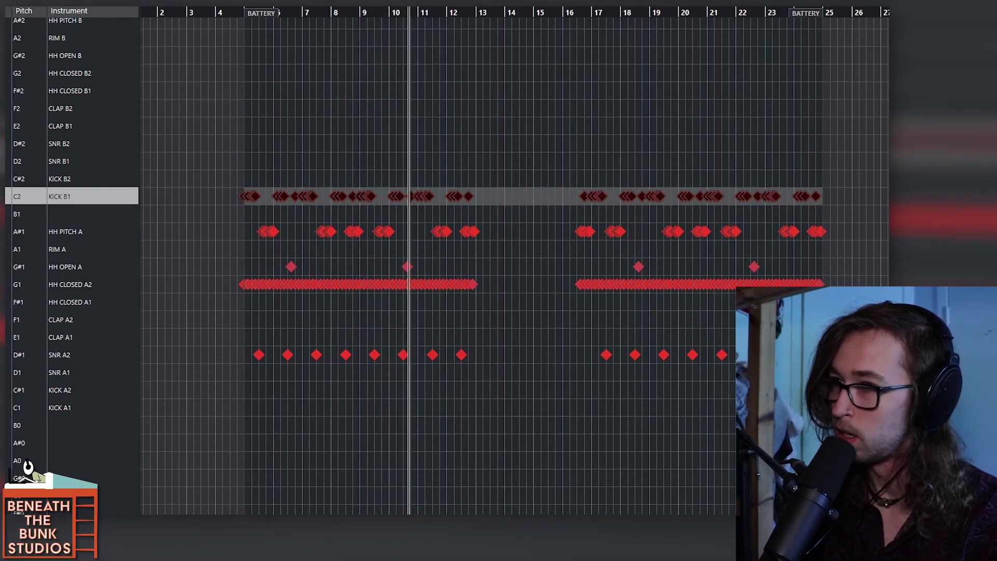
key("shift+Up")
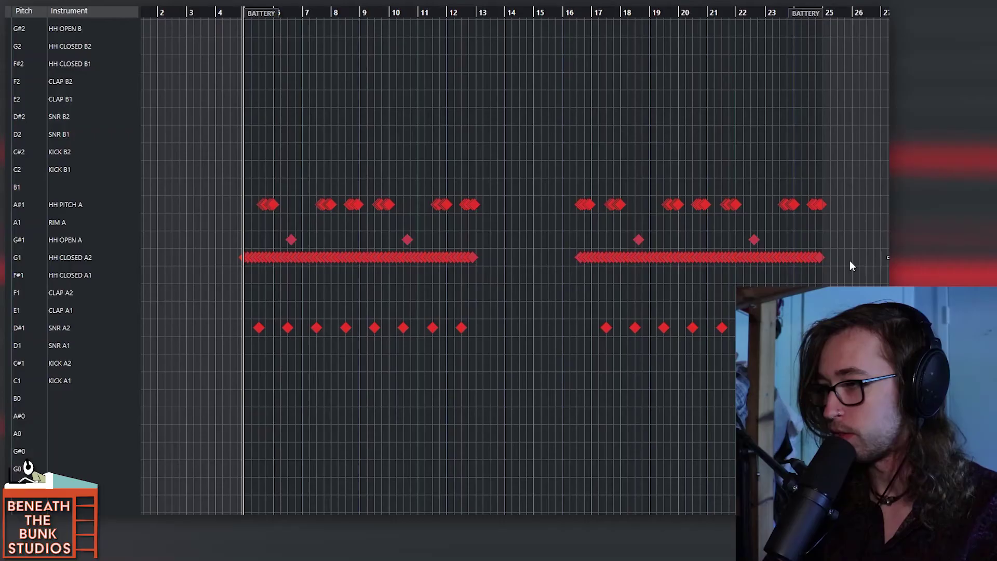
Select all HH CLOSED A2 notes and, during playback, transpose them through HH CLOSED A1, B1 and B2 to HH CLOSED C2.
left_click_drag(883, 251, 188, 269)
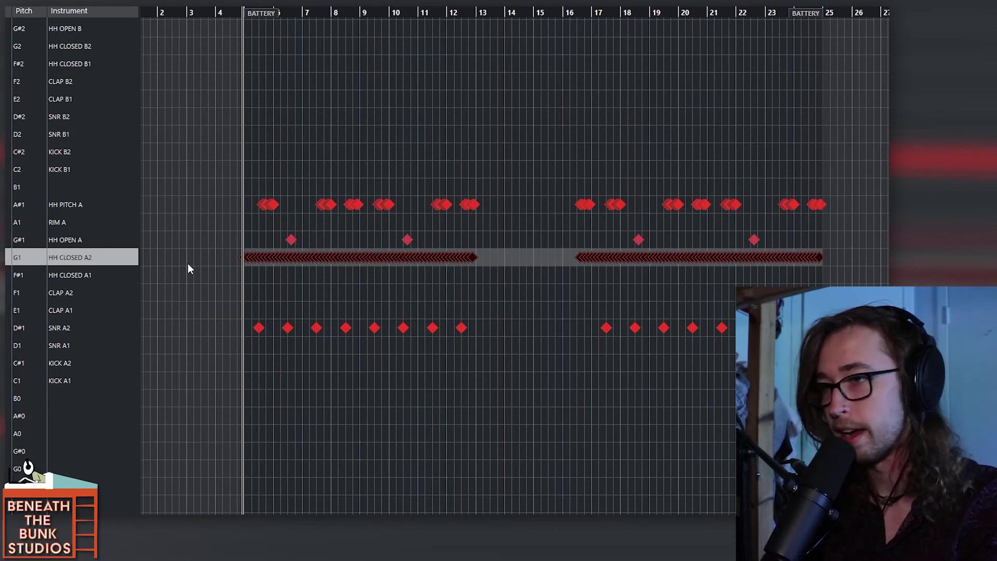
key("space")
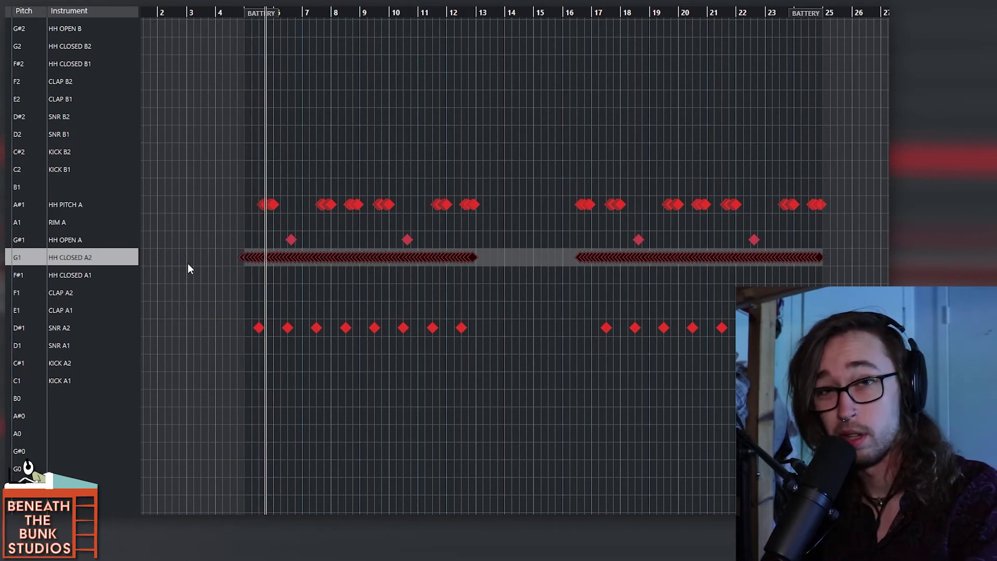
key("Down")
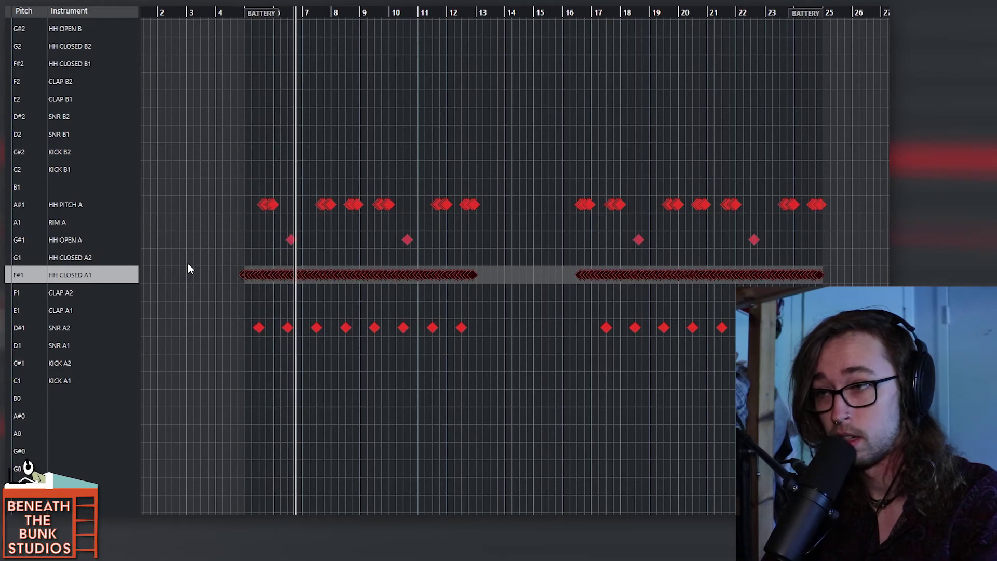
key("shift+Up")
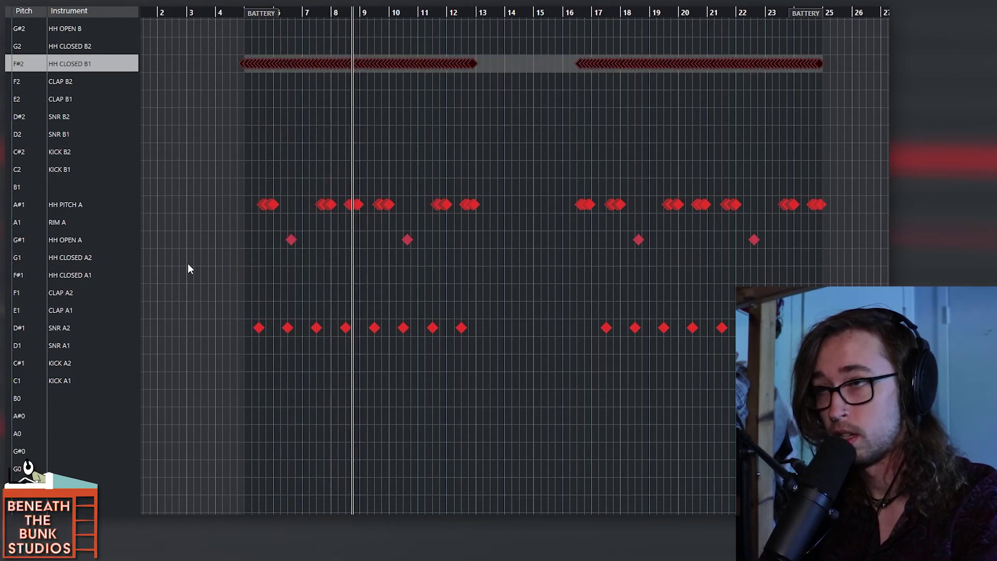
key("Up")
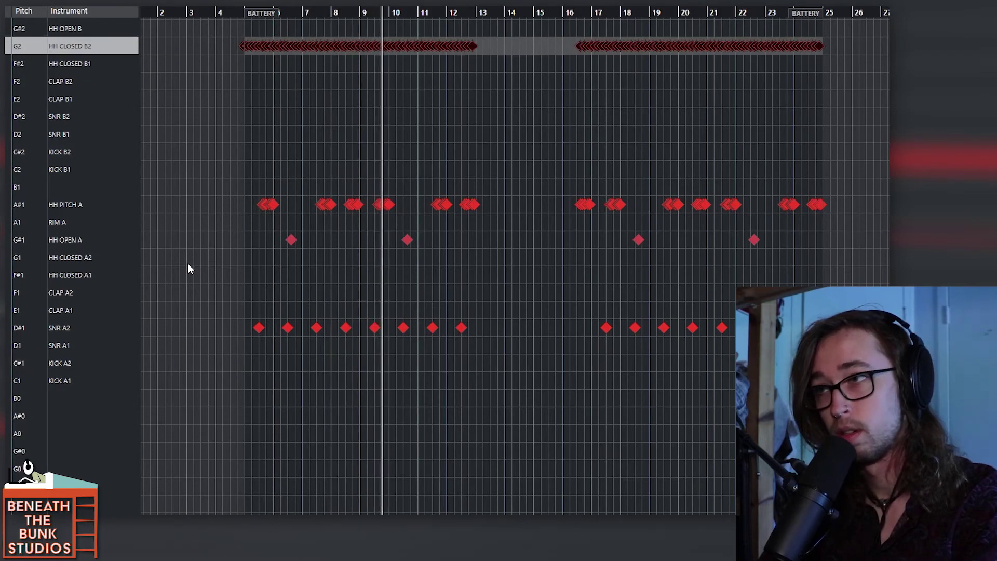
scroll(291, 250, "up", 5)
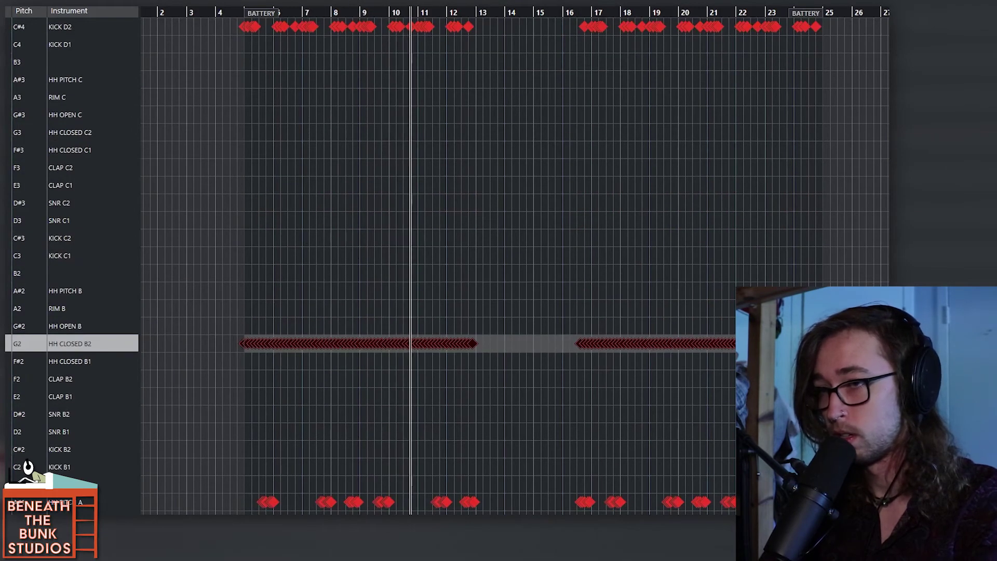
key("shift+Up")
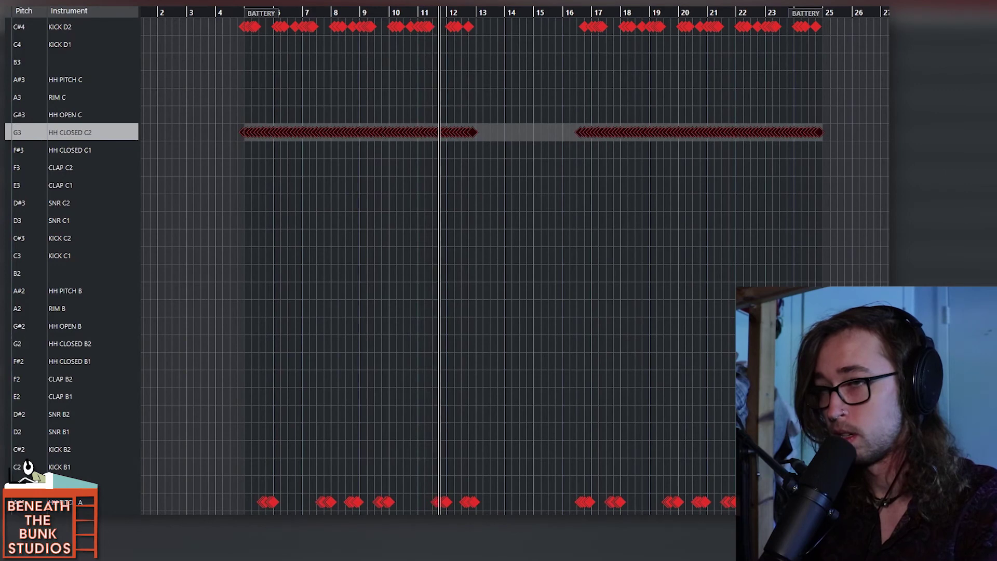
key("space")
scroll(556, 359, "down", 4)
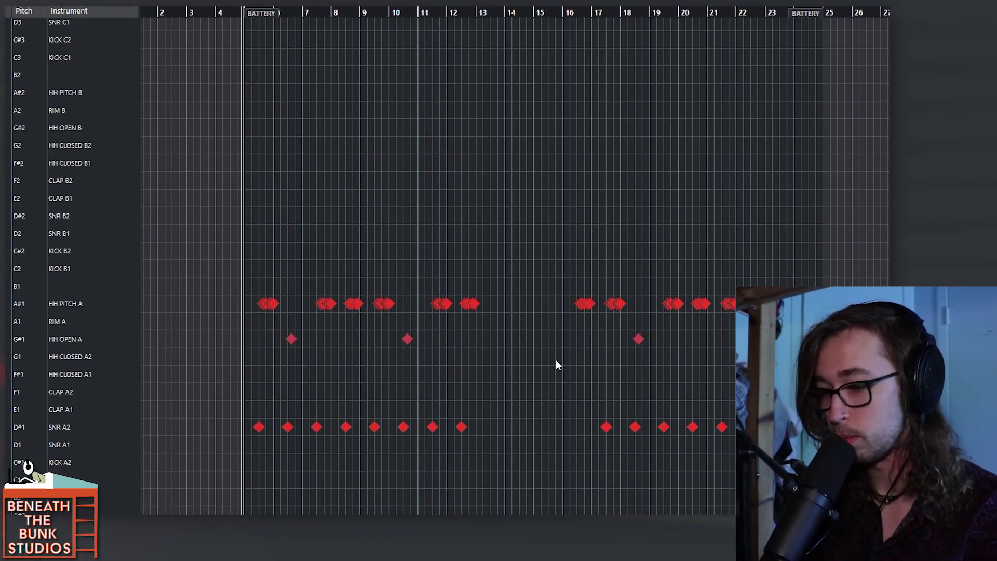
Return to the project arrangement, open the BATTERY instrument and audition kick cells D1, D2, C2, C1 and B1.
key("Return")
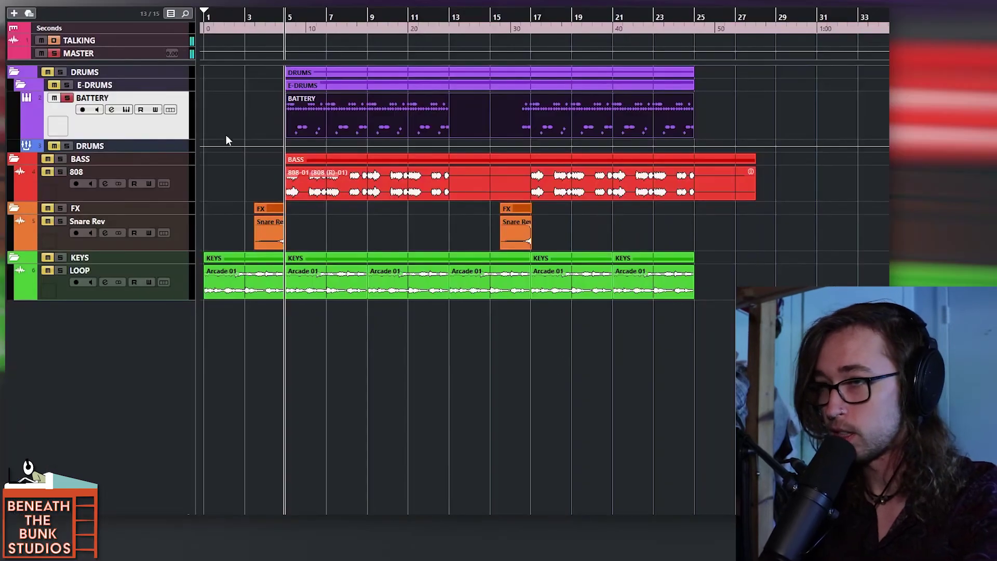
left_click(126, 110)
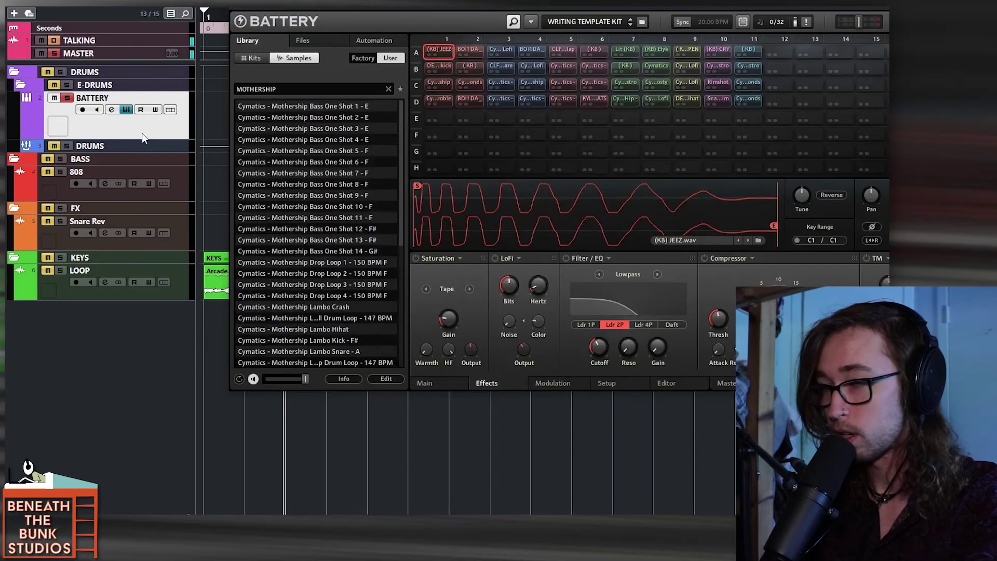
left_click(445, 98)
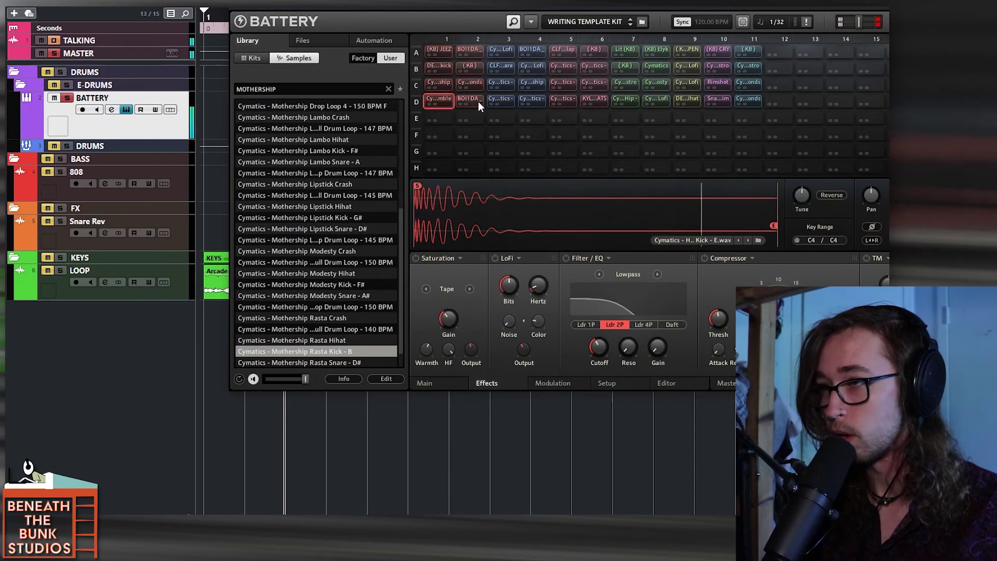
left_click(478, 101)
left_click(481, 83)
left_click(448, 82)
left_click(449, 67)
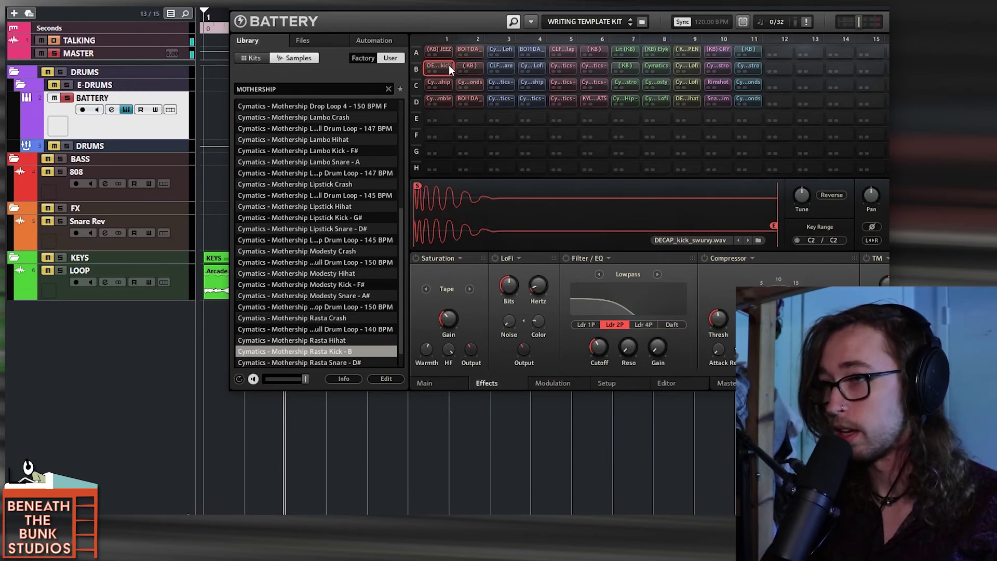
Clear the MOTHERSHIP library search and audition kick cells A1, A2, B2, C2 and D2.
scroll(315, 214, "up", 5)
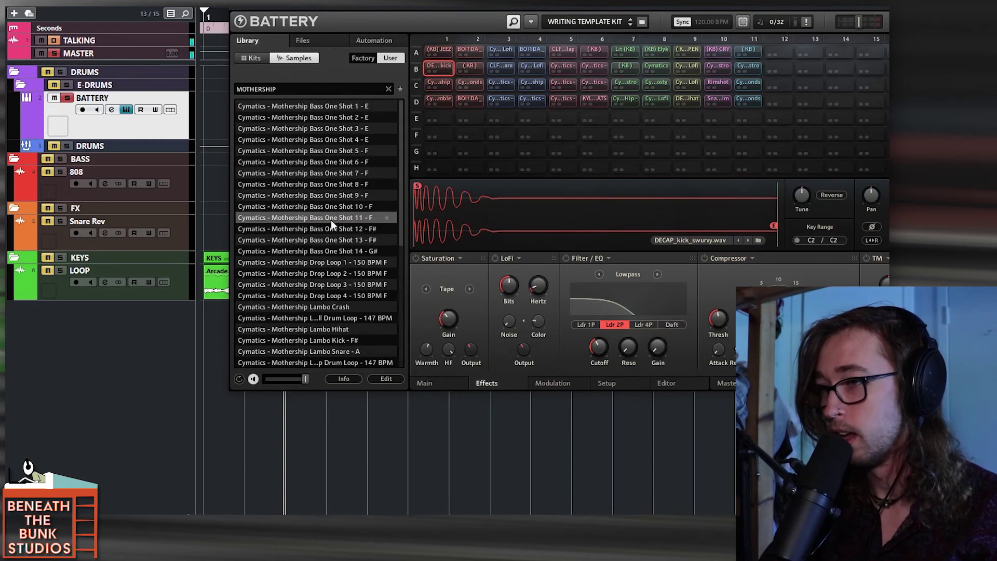
scroll(331, 220, "up", 2)
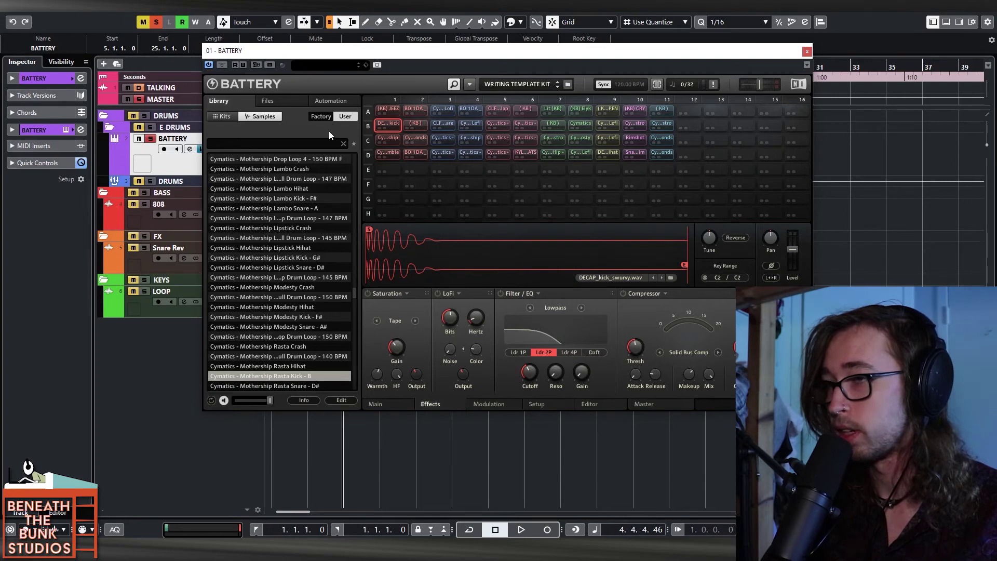
left_click(395, 108)
left_click(425, 110)
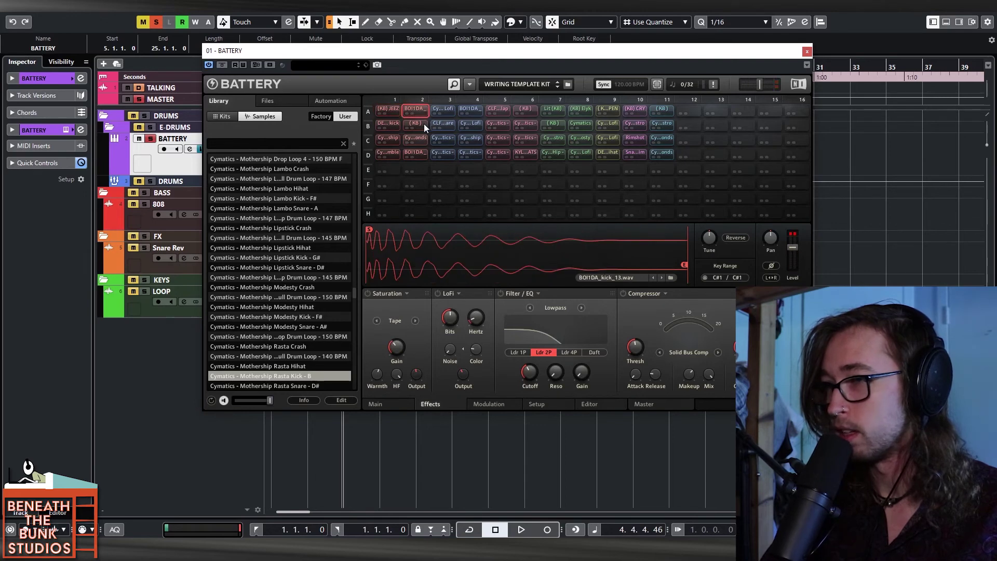
left_click(422, 123)
left_click(425, 139)
left_click(422, 151)
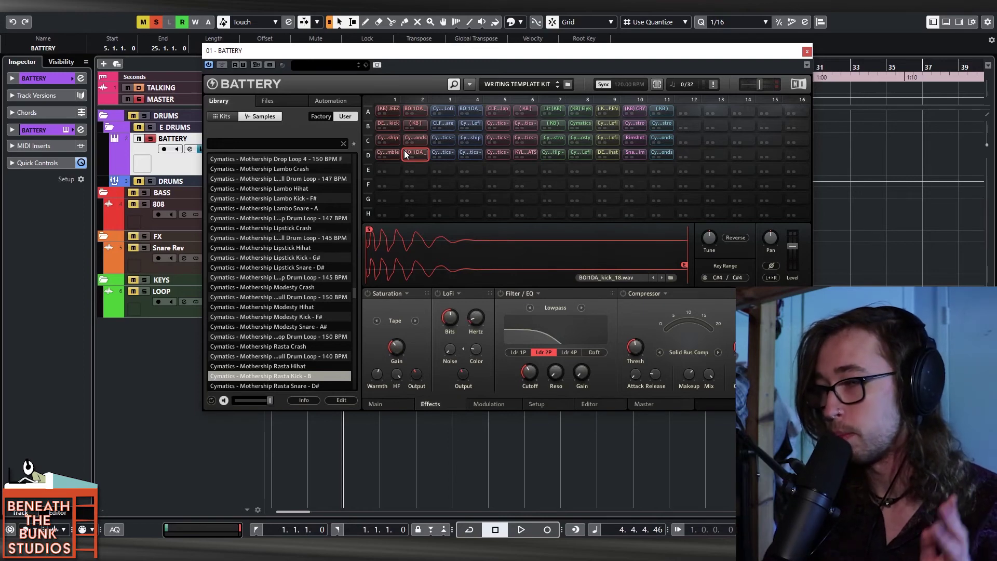
left_click_drag(459, 52, 633, 87)
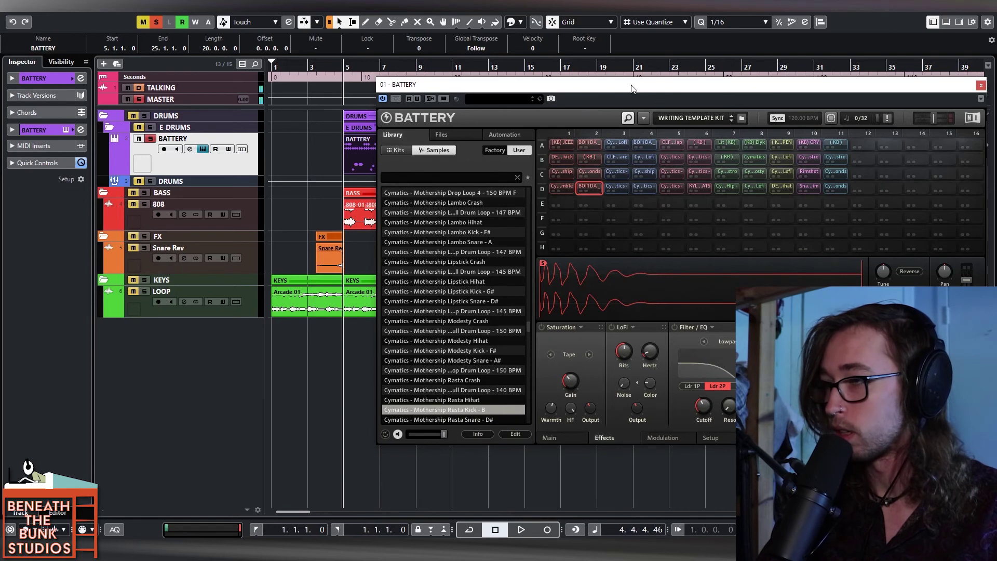
Move the BATTERY window toward the track list, clearing more of its output controls, and audition kick cell A1.
left_click_drag(633, 88, 562, 87)
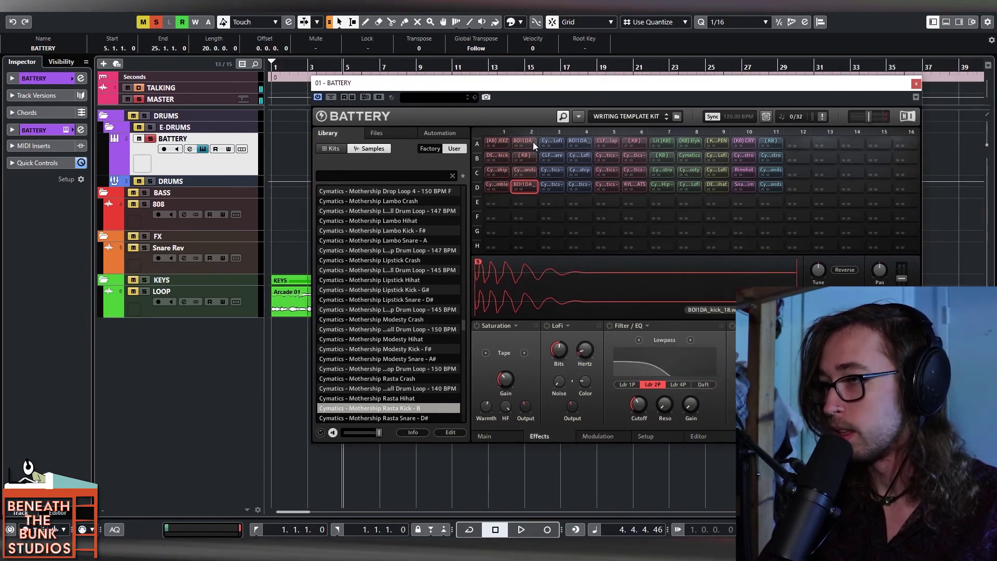
left_click(501, 139)
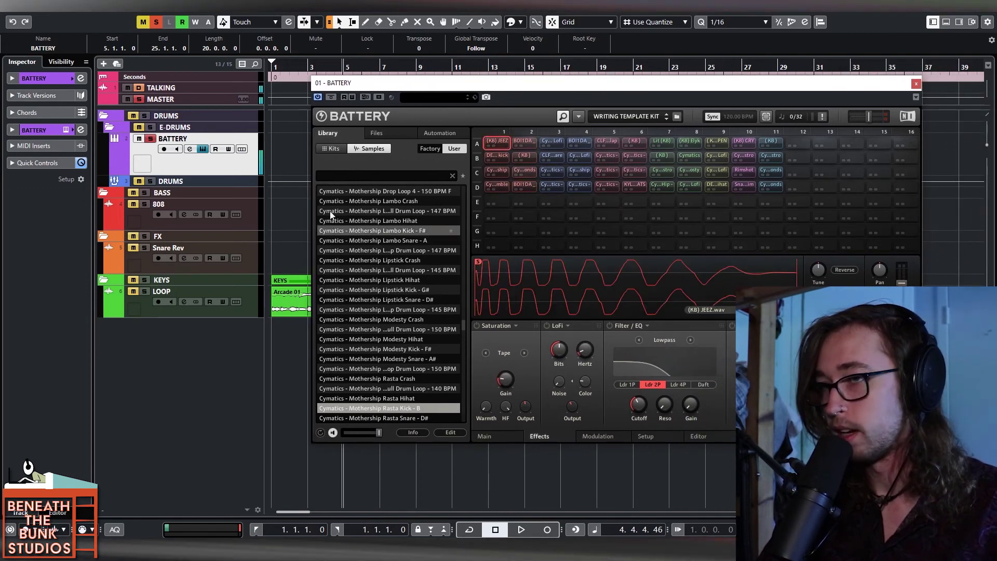
left_click_drag(472, 88, 409, 87)
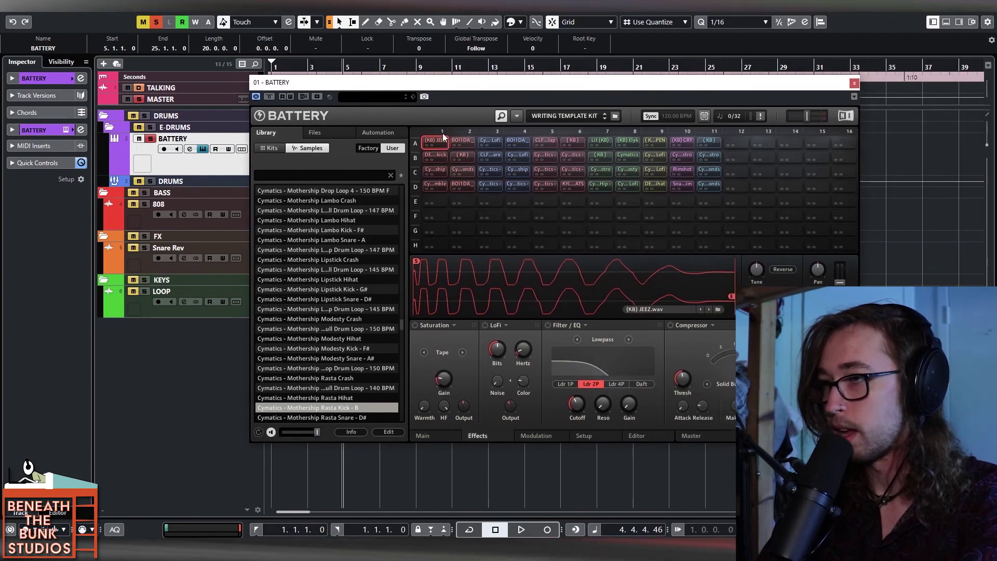
Select kick cell A2 and adjust its output level to 1.5 dB.
left_click(469, 139)
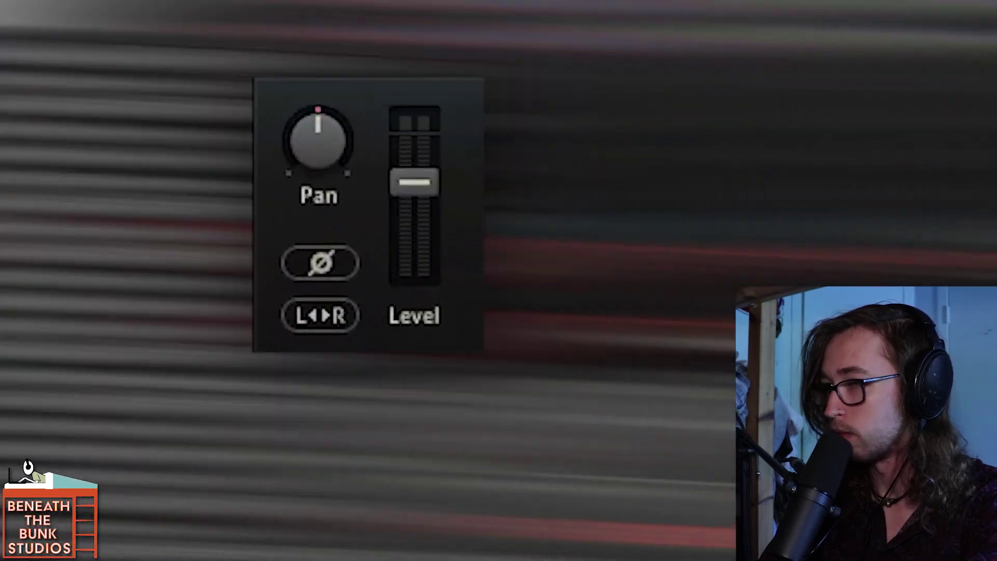
left_click_drag(431, 196, 430, 212)
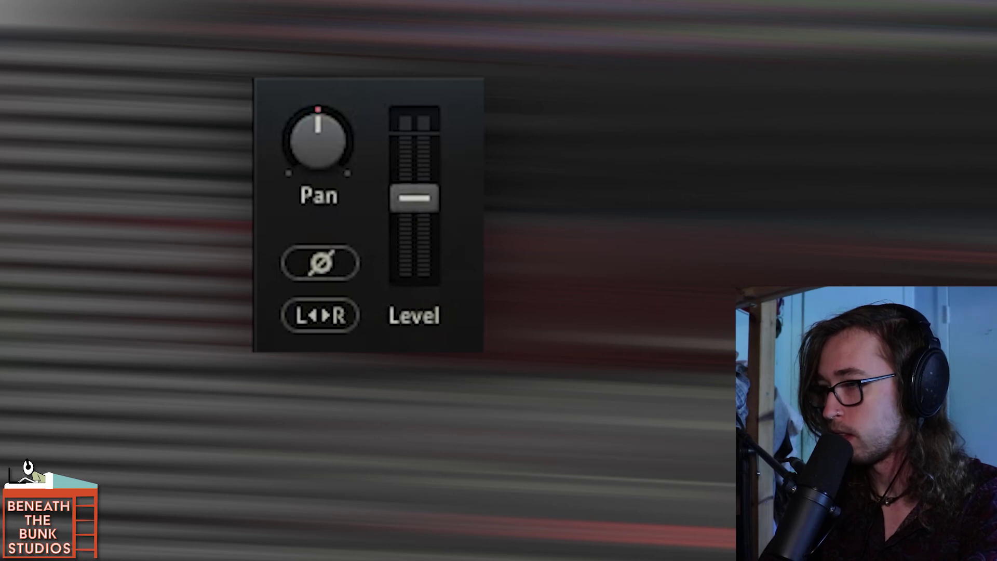
mouse_move(429, 204)
left_mouse_down()
mouse_move(410, 176)
mouse_move(418, 171)
mouse_move(421, 213)
left_mouse_up()
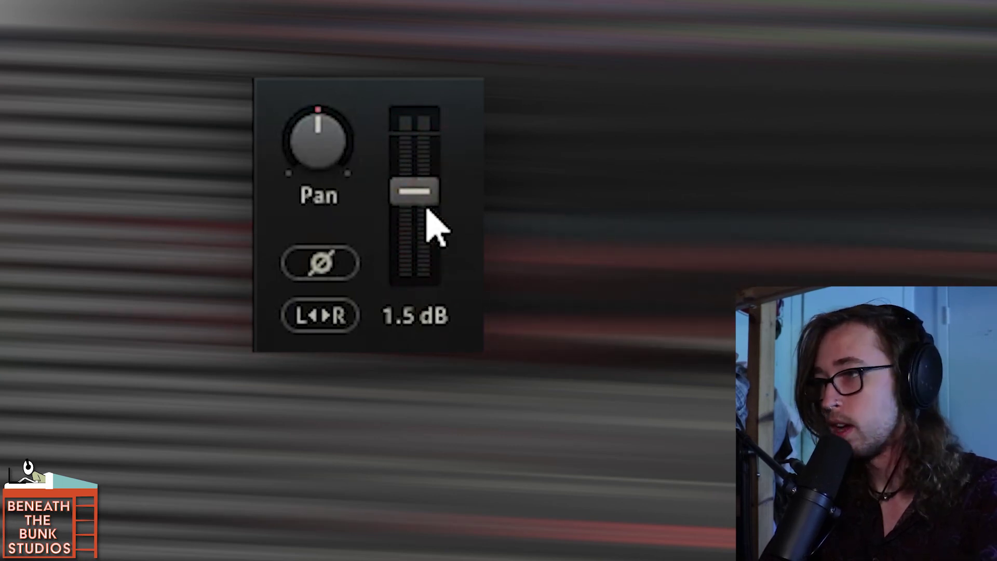